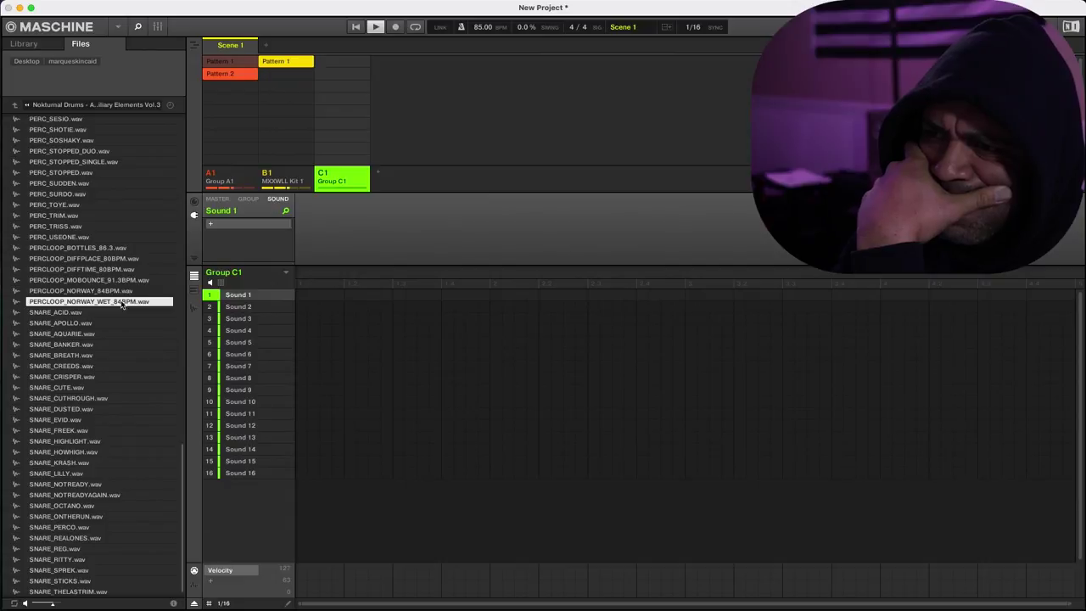
Load PERCLOOP_DIFFPLACE_80BPM.wav into the first sound of Group C1, using the Audio plug-in, and lengthen the pattern to 2 bars
left_click(114, 259)
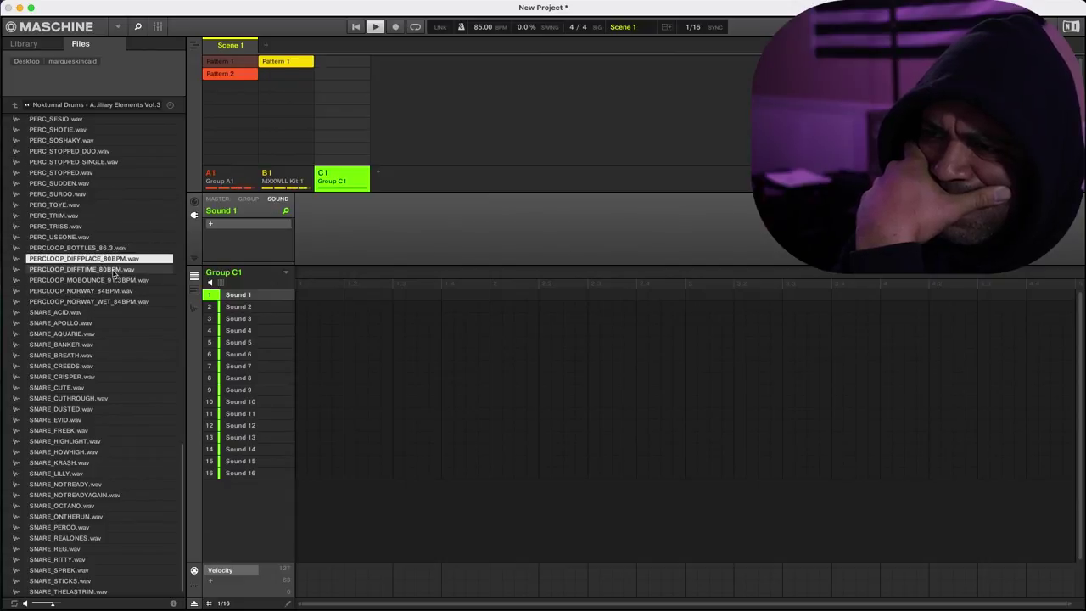
left_click_drag(115, 259, 282, 227)
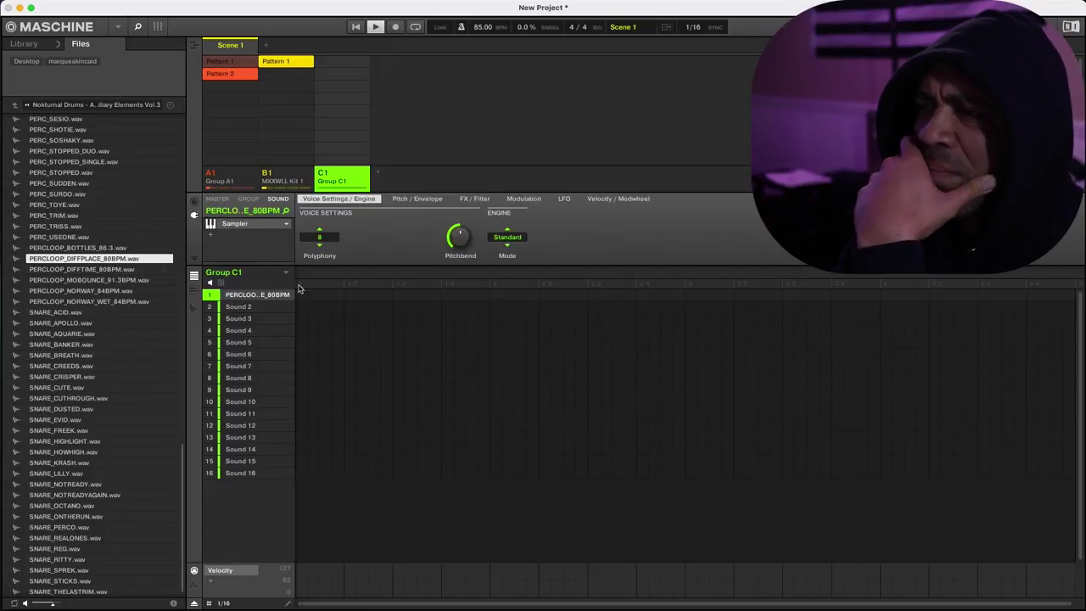
left_click(284, 225)
mouse_move(308, 246)
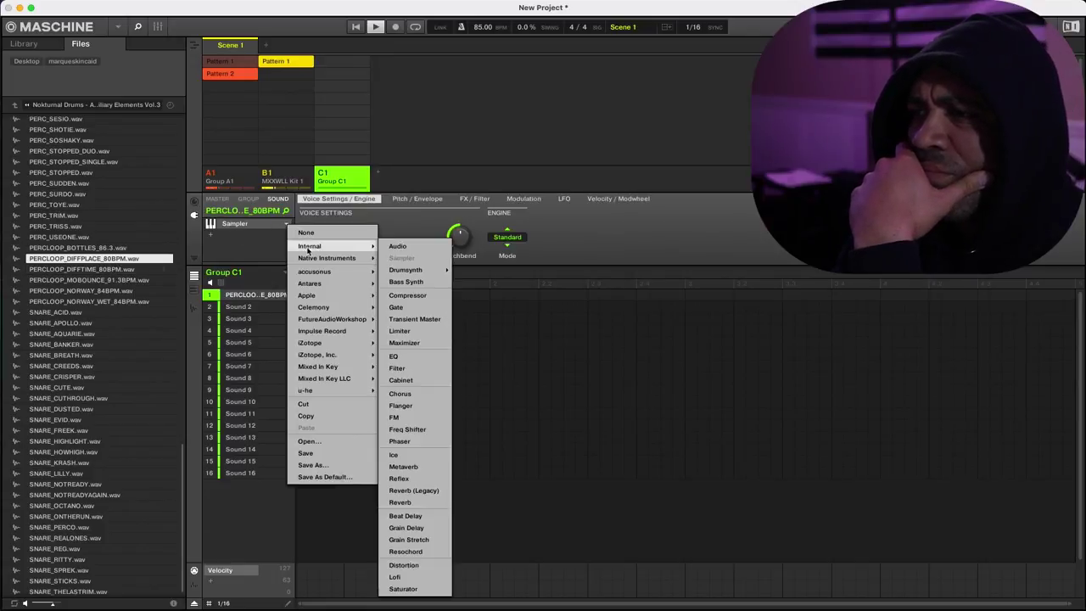
left_click(397, 246)
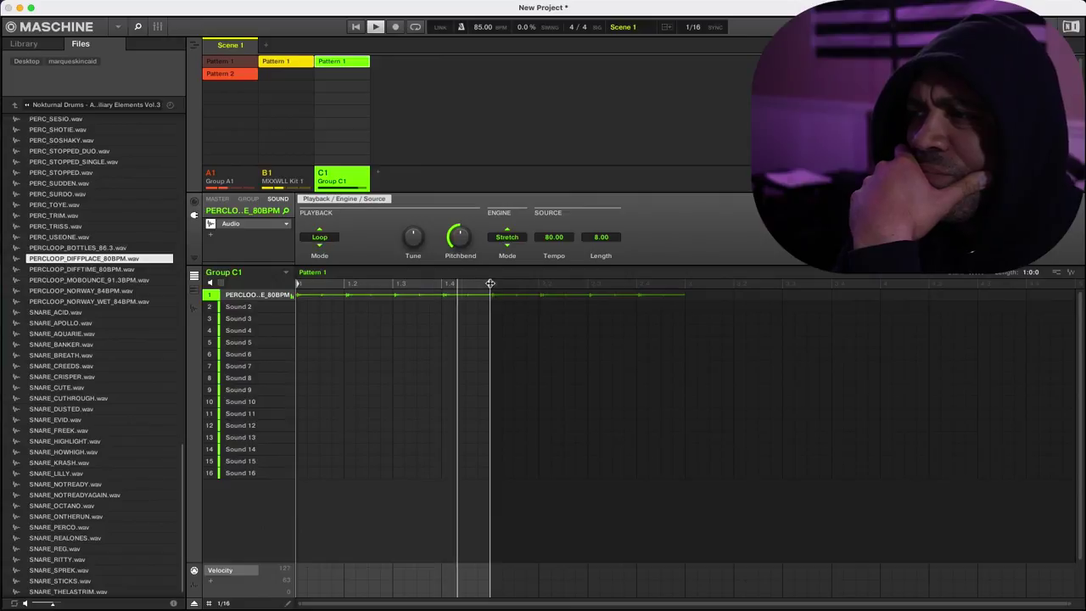
left_click_drag(503, 282, 697, 289)
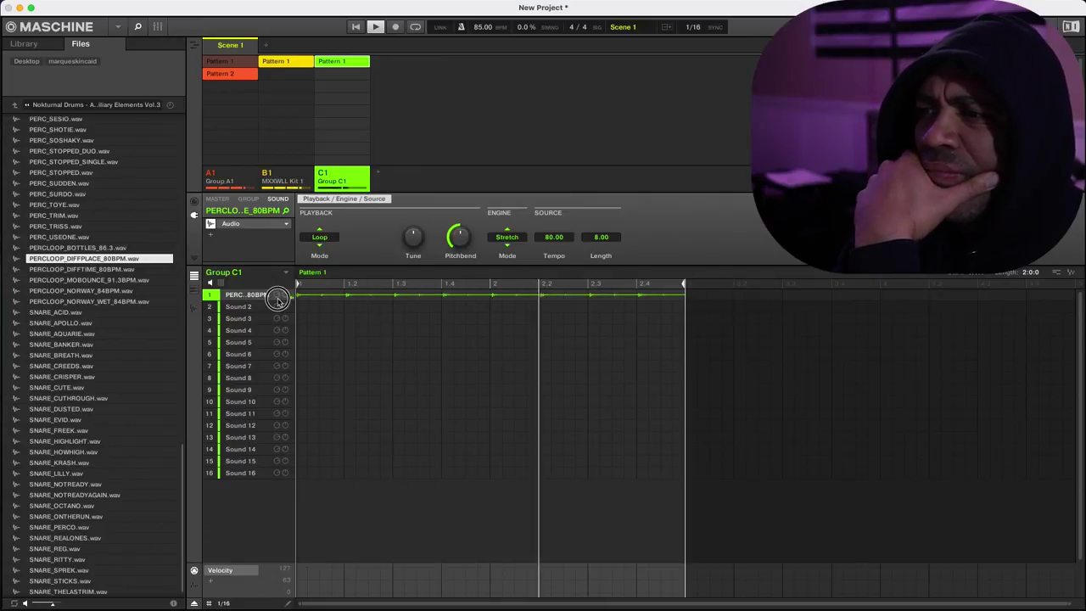
Add the internal Filter effect to the percussion loop and extend its pattern to 4 bars
left_click(212, 236)
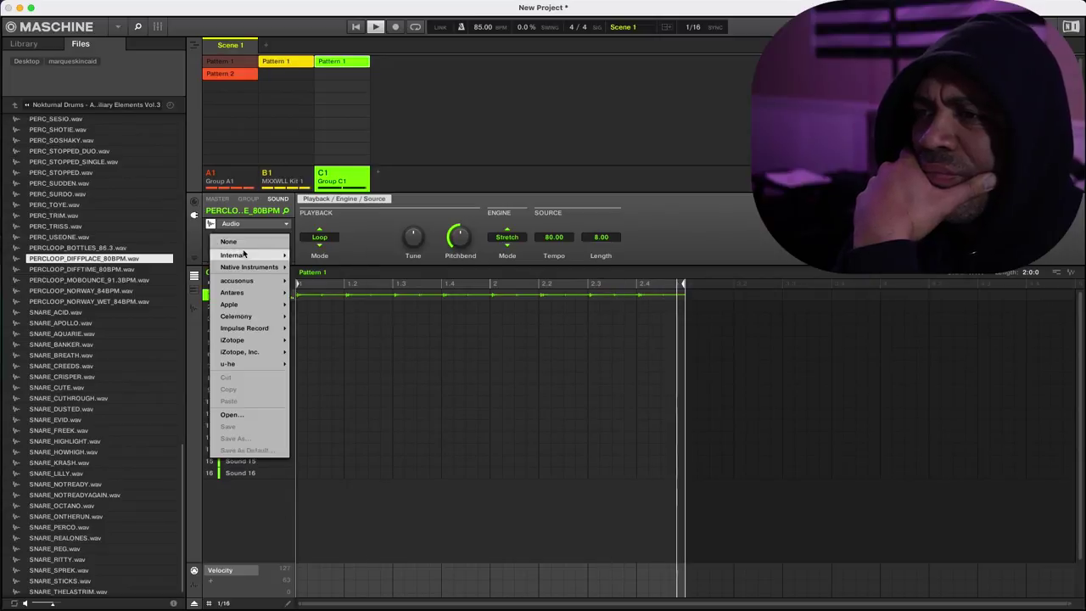
mouse_move(280, 255)
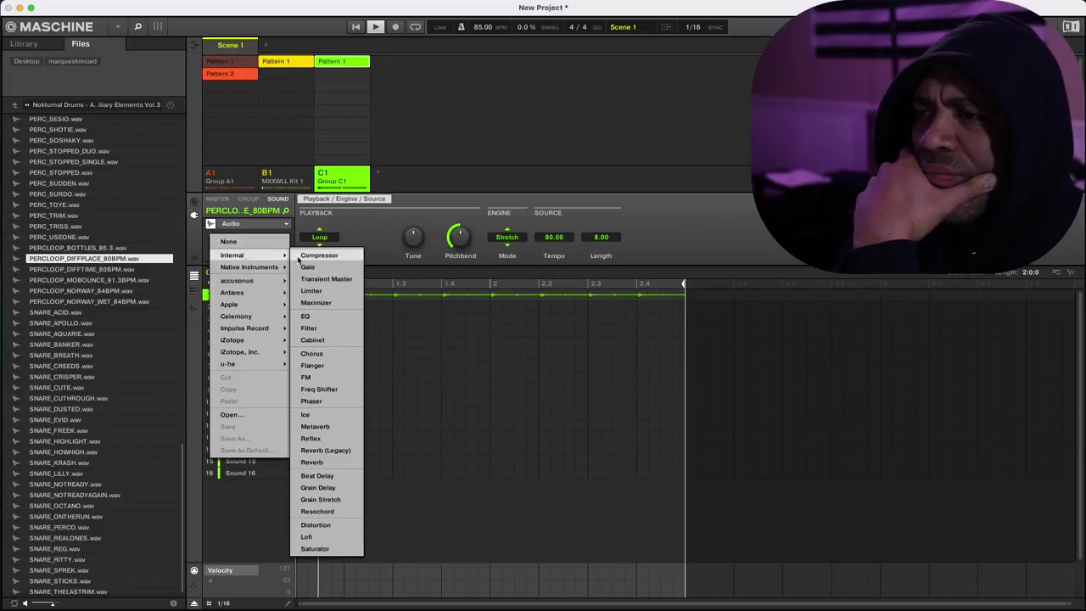
left_click(340, 328)
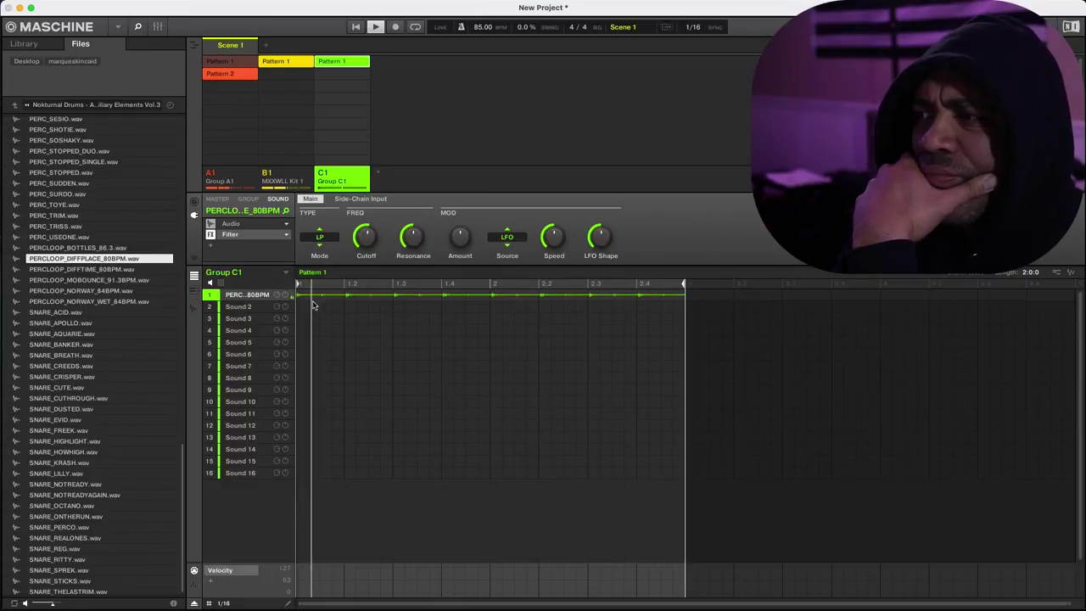
left_click_drag(683, 285, 1020, 285)
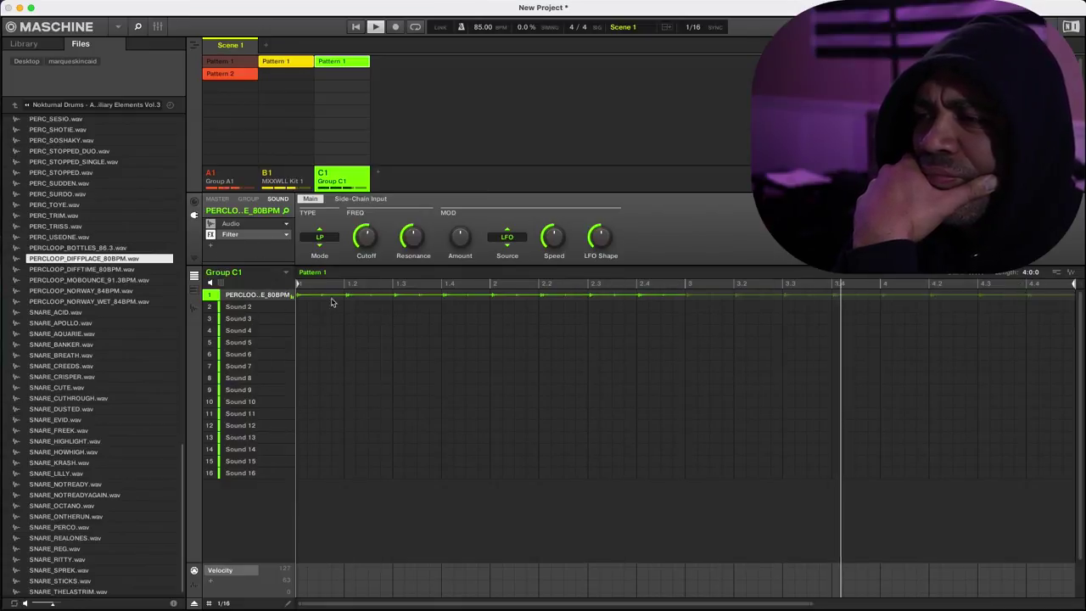
Load Life Perc Loop.wav from the Percussion Loops folder into Sound 2 of Group C1, after auditioning Life Hihat Loop.wav
left_click(237, 307)
left_click(15, 105)
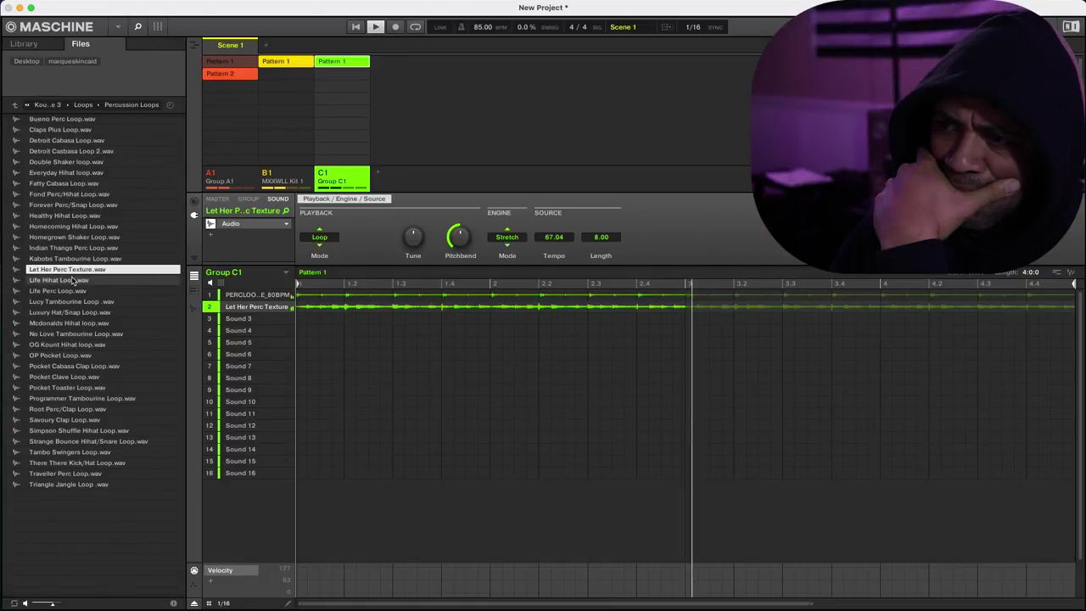
left_click(72, 280)
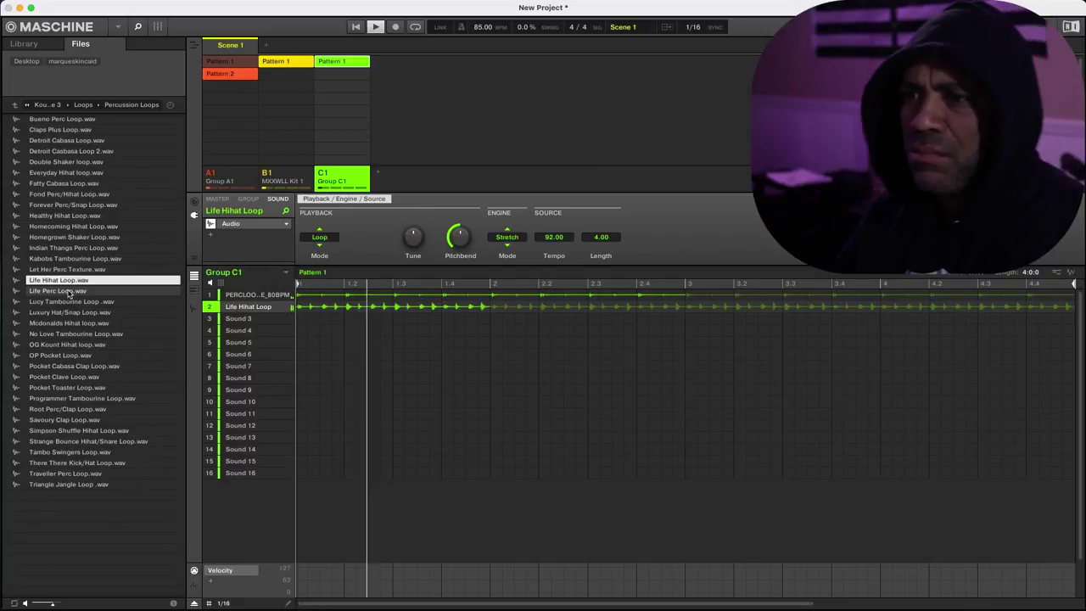
left_click(68, 292)
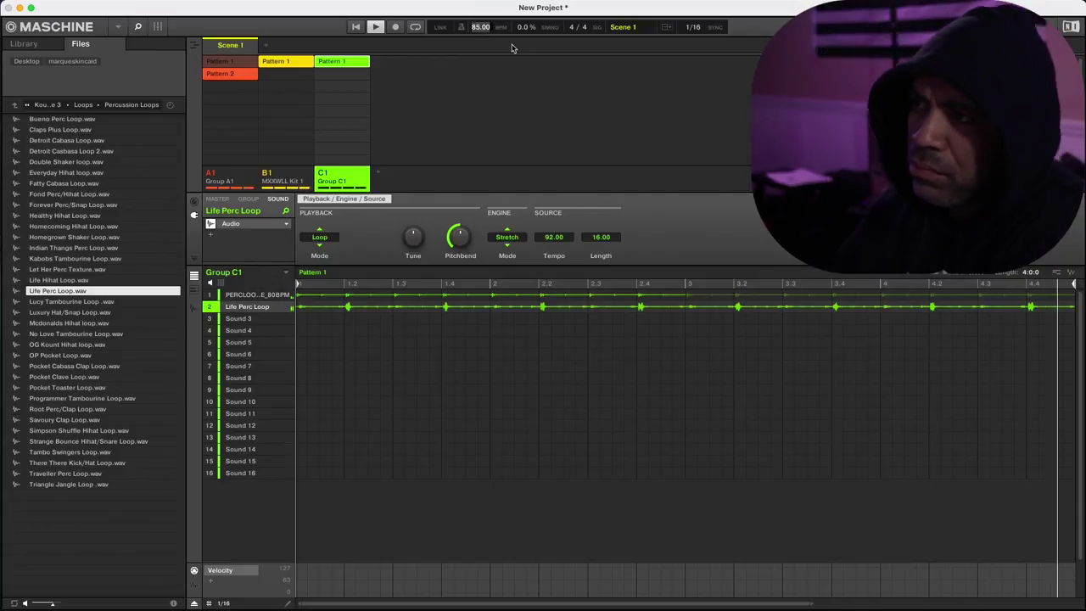
Set the project tempo to 87 BPM
type("87")
key("Return")
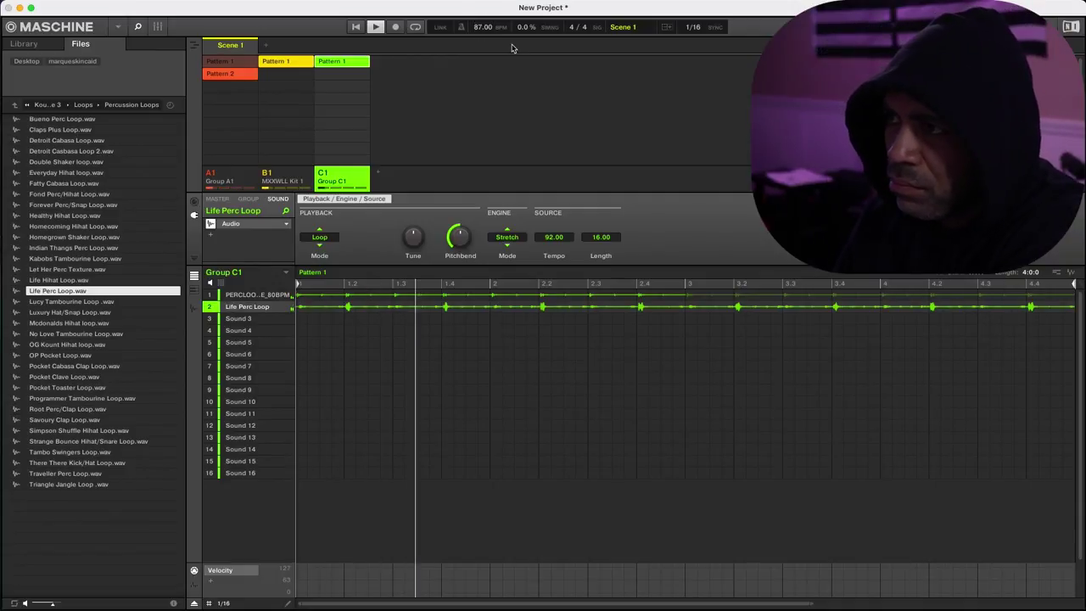
Quantize the Real Hat A1, A2 and A3 notes in Pattern 3 of the MXXWLL Kit 1 group
left_click(283, 182)
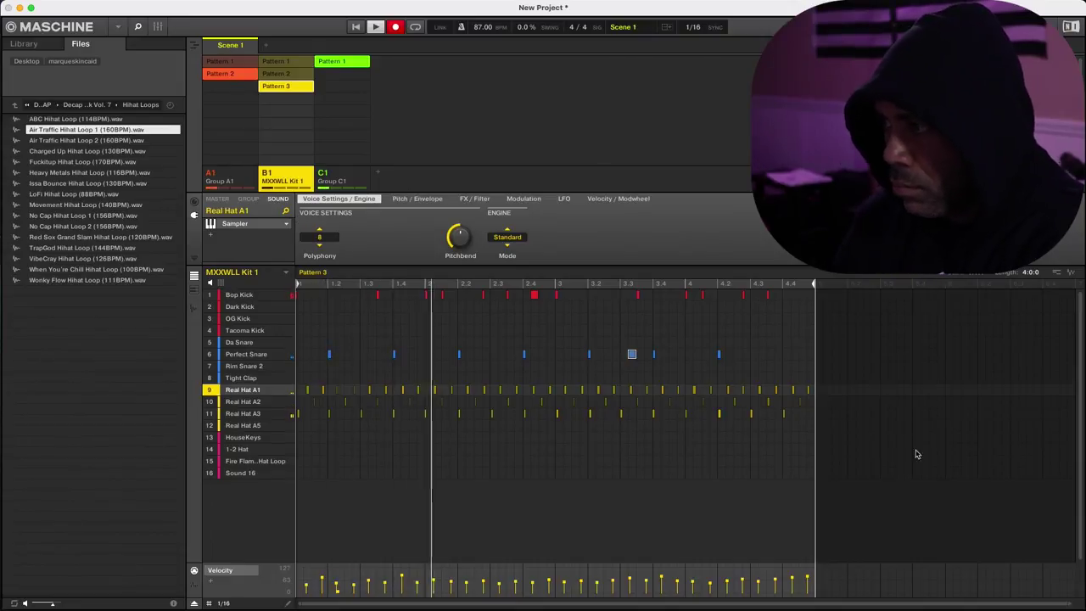
left_click_drag(883, 395, 155, 441)
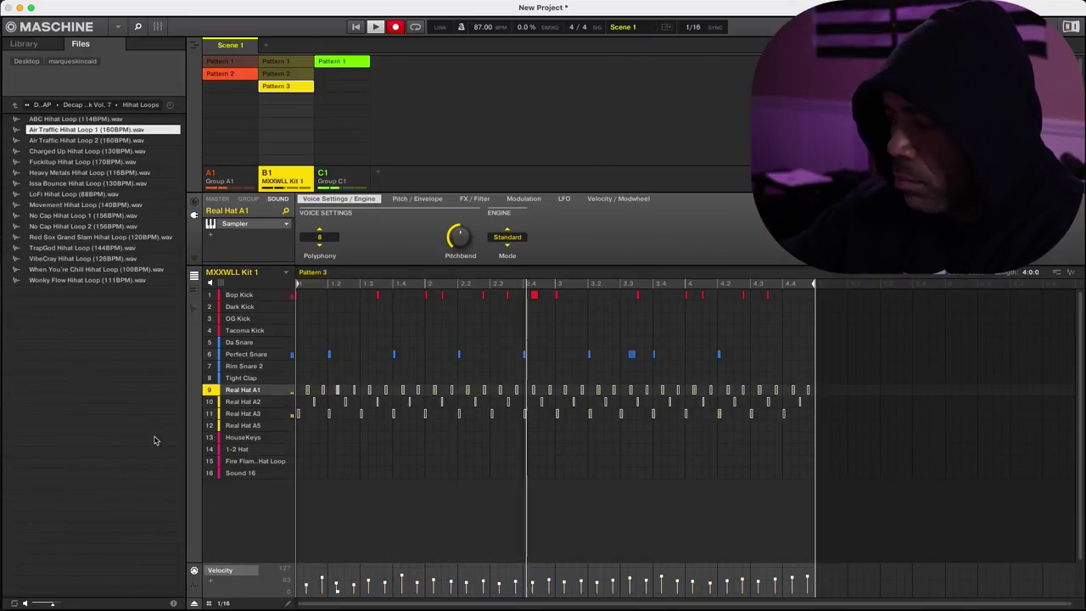
key("super+u")
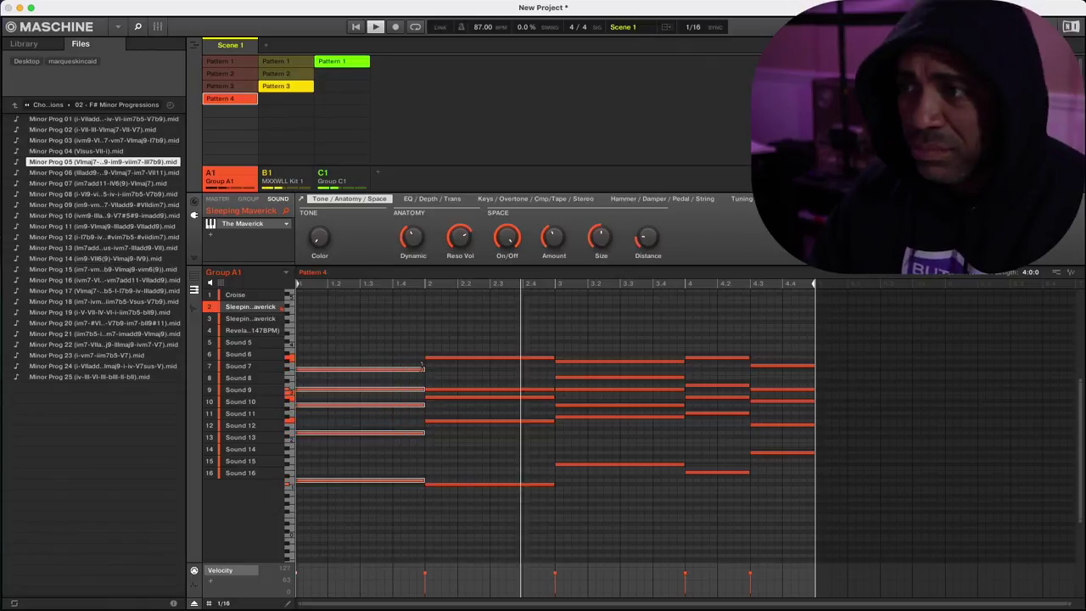
Move the second and third chords of Group A1's Pattern 4 earlier, and copy the opening chord to bar 3
left_click_drag(387, 335, 661, 471)
left_click_drag(571, 365, 438, 367)
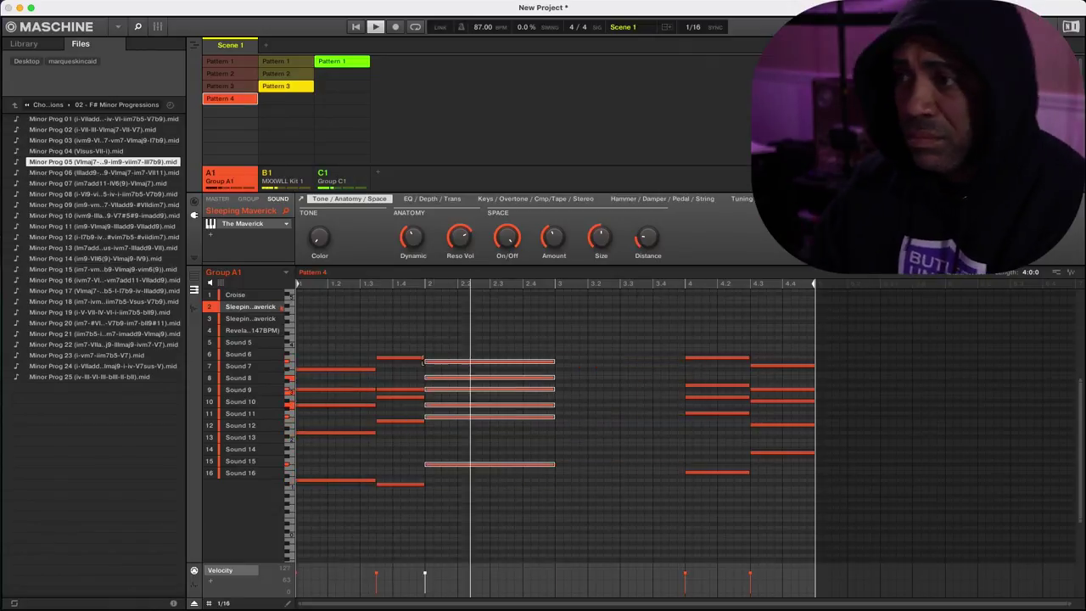
left_click_drag(360, 352, 294, 517)
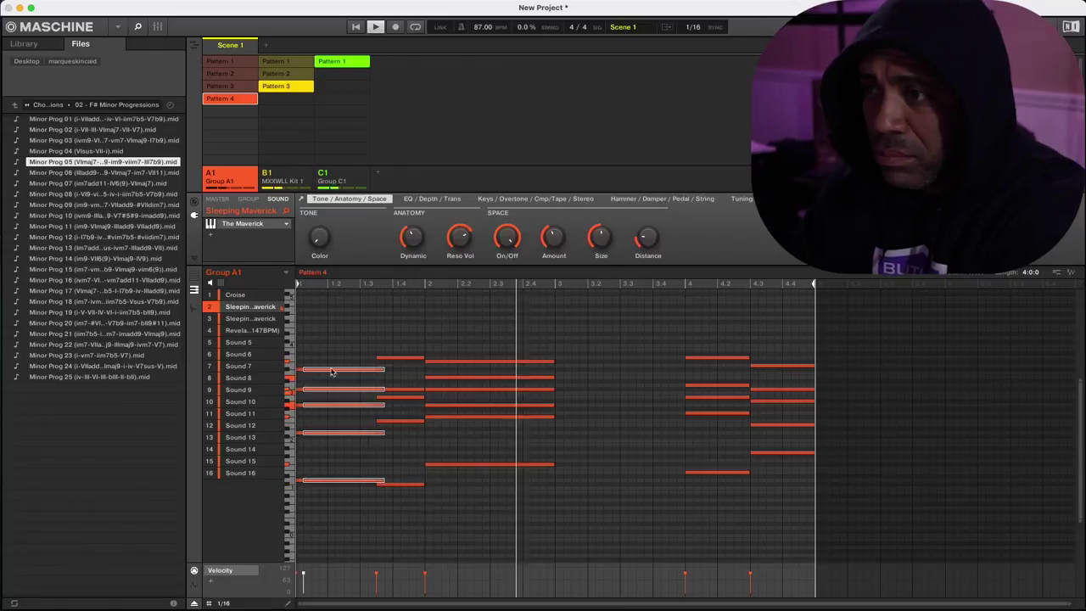
left_click_drag(334, 365, 582, 373)
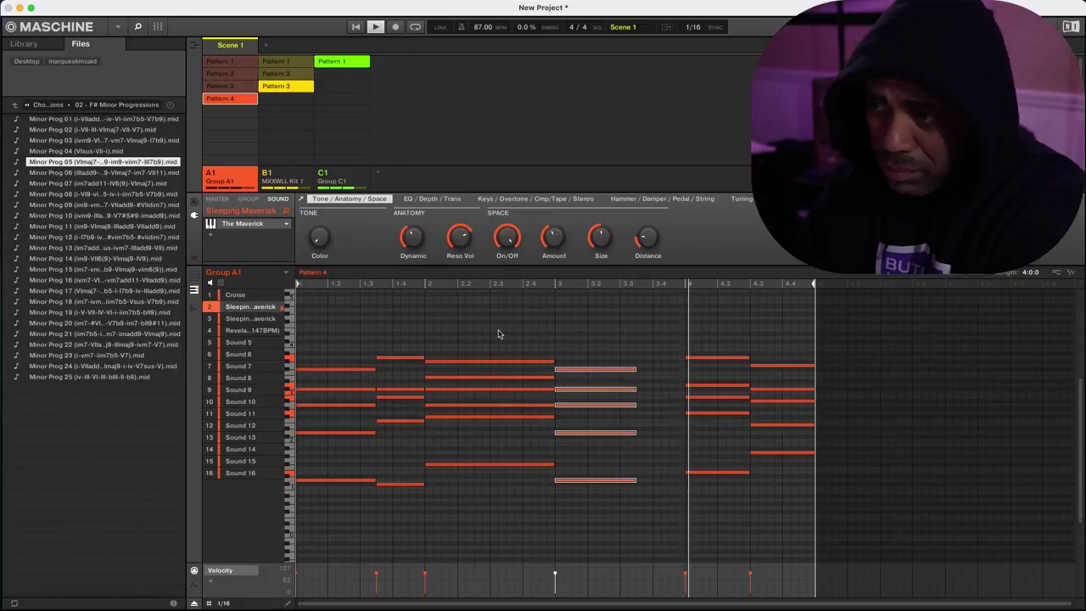
Copy the bar 2 chord directly behind the chord at bar 3 and shorten the copy to end at bar 4
left_click_drag(499, 333, 487, 521)
left_click_drag(490, 418, 709, 424)
left_click_drag(765, 368, 681, 368)
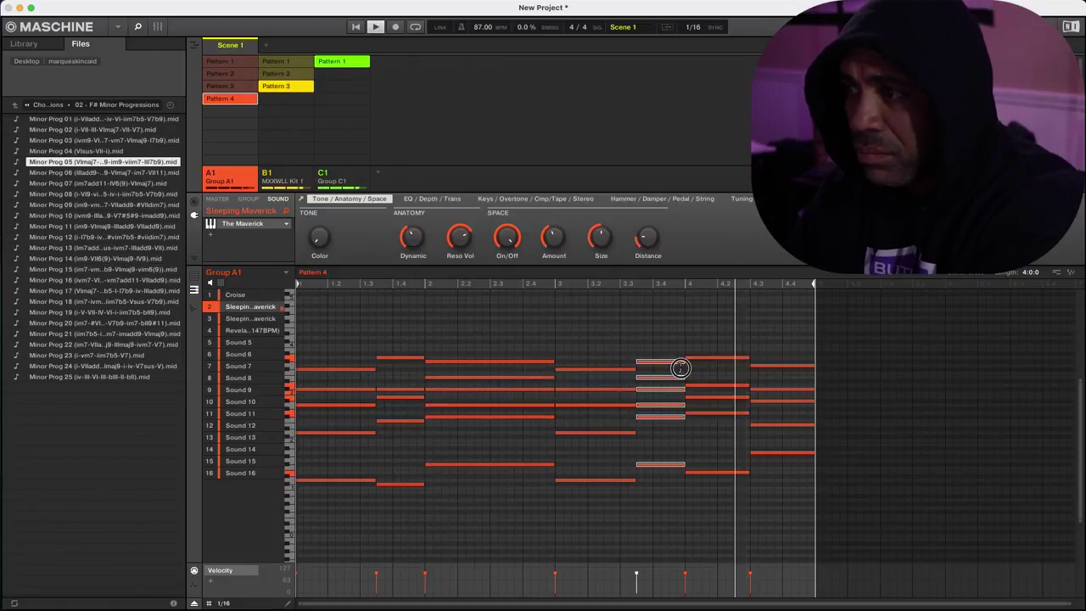
Delete the copied opening chord at bar 3 and shorten the chord that starts at bar 2
left_click_drag(553, 365, 604, 526)
left_click(573, 371)
key("Delete")
left_click_drag(521, 387, 507, 388)
Move the last two chords of the pattern earlier, behind the shortened bar 2 chord
left_click(715, 361)
left_click_drag(715, 361, 535, 361)
left_click(782, 388)
left_click_drag(782, 387, 570, 388)
left_click(522, 471)
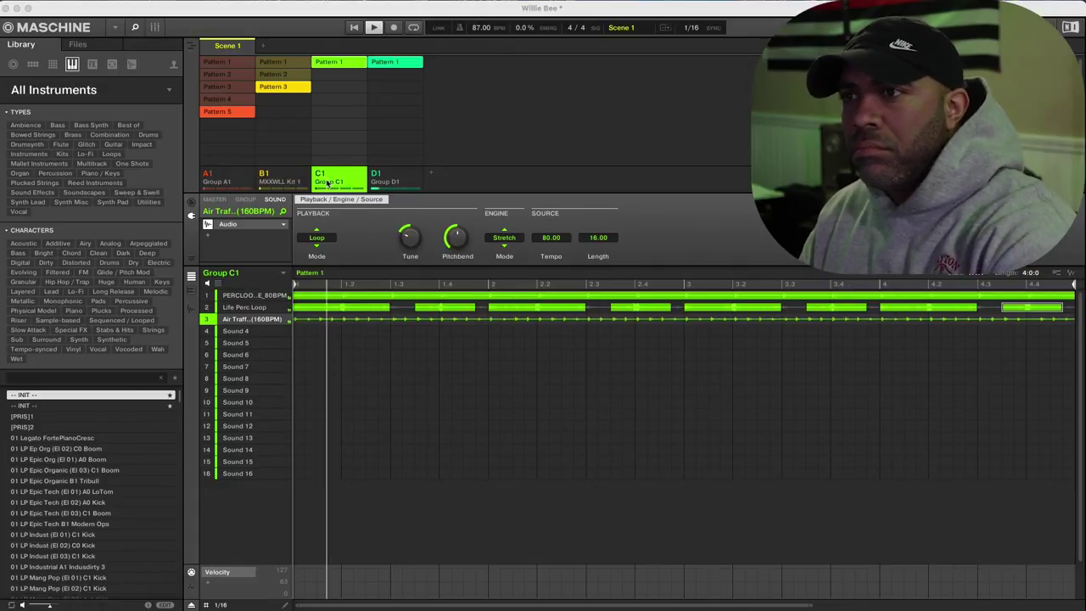
Make Pattern 5 of Group A1 the active pattern and unmute its third sound, Sleeping Maverick
left_click(226, 104)
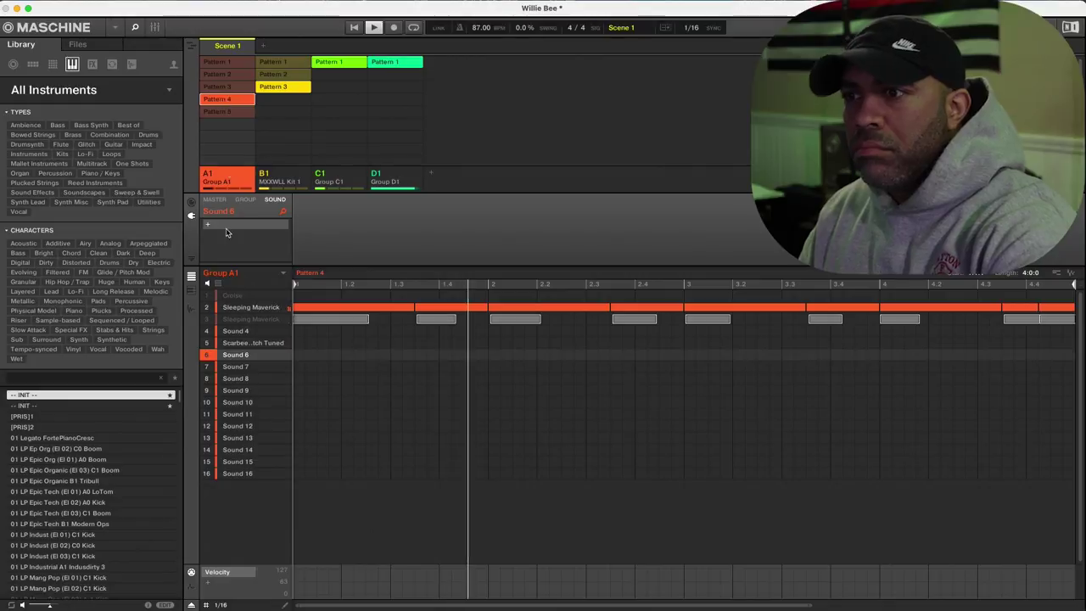
left_click(226, 111)
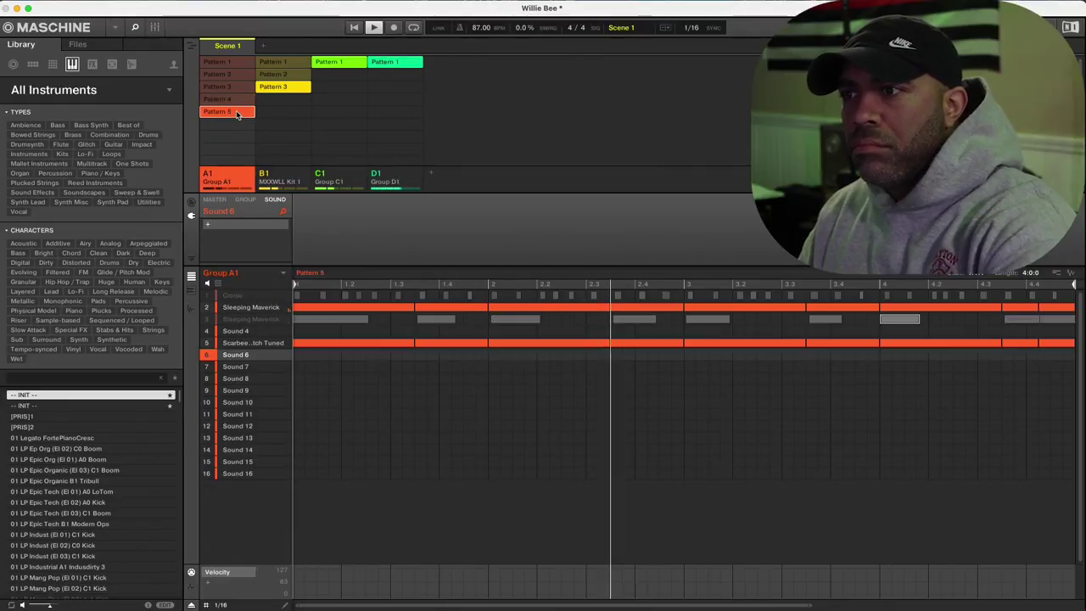
left_click(204, 323)
left_click(203, 326)
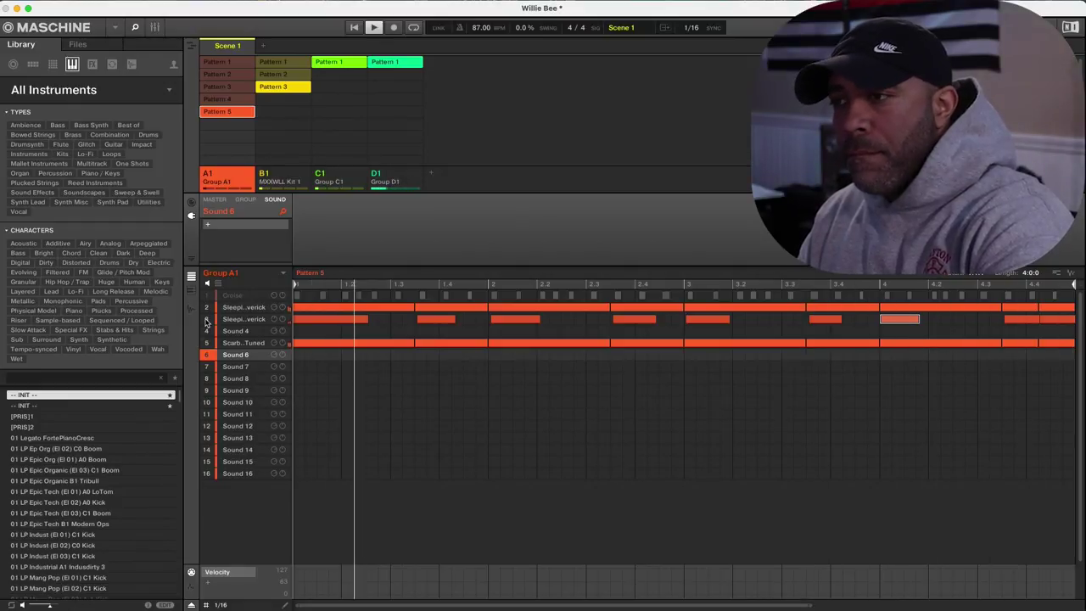
Add the Native Instruments Raum effect to the second Sleeping Maverick sound in Group A1
left_click(236, 320)
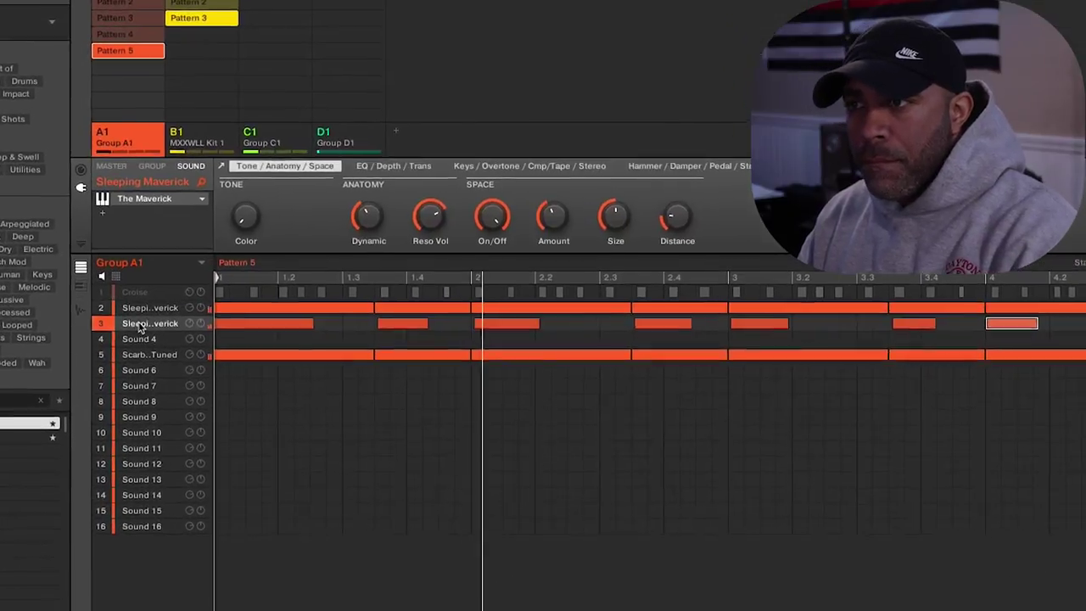
left_click(102, 212)
mouse_move(132, 239)
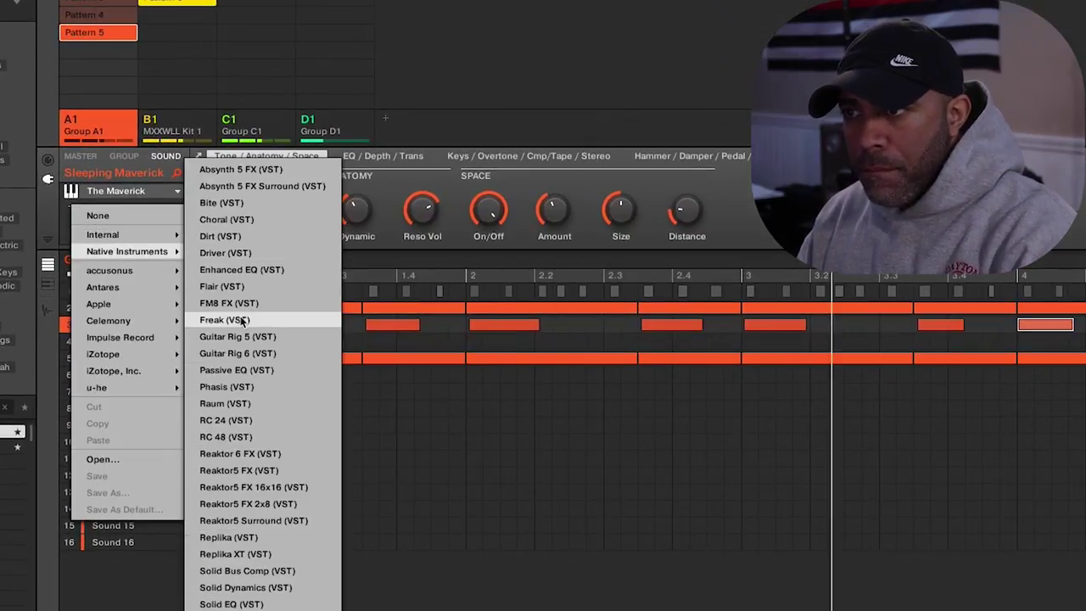
left_click(271, 410)
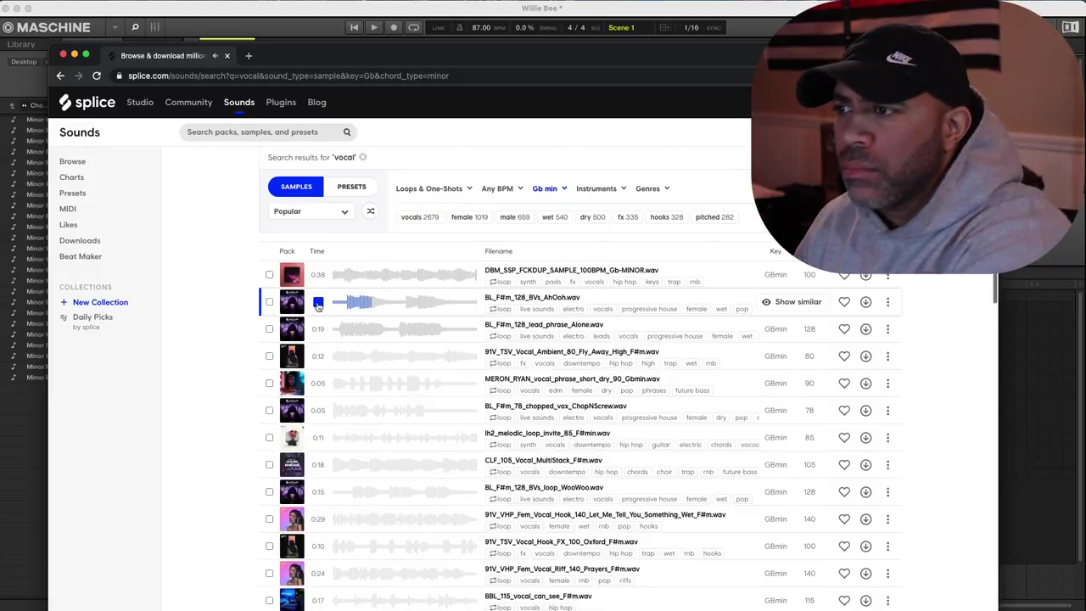
Switch to Splice and audition F# minor vocal samples, including 91V_TSV_Vocal_Ambient_80_Fly_Away_High_F#m, OS_LL_85_F#m_Need_You_Vocal and BL_F#m_78_BVs_Schmoove1
left_click(317, 357)
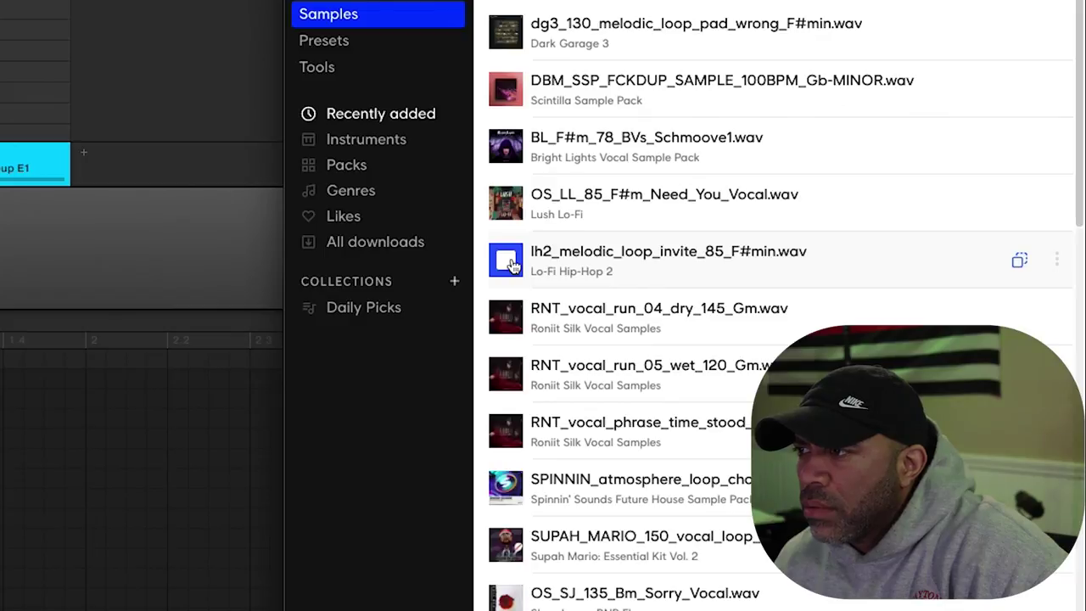
left_click(511, 211)
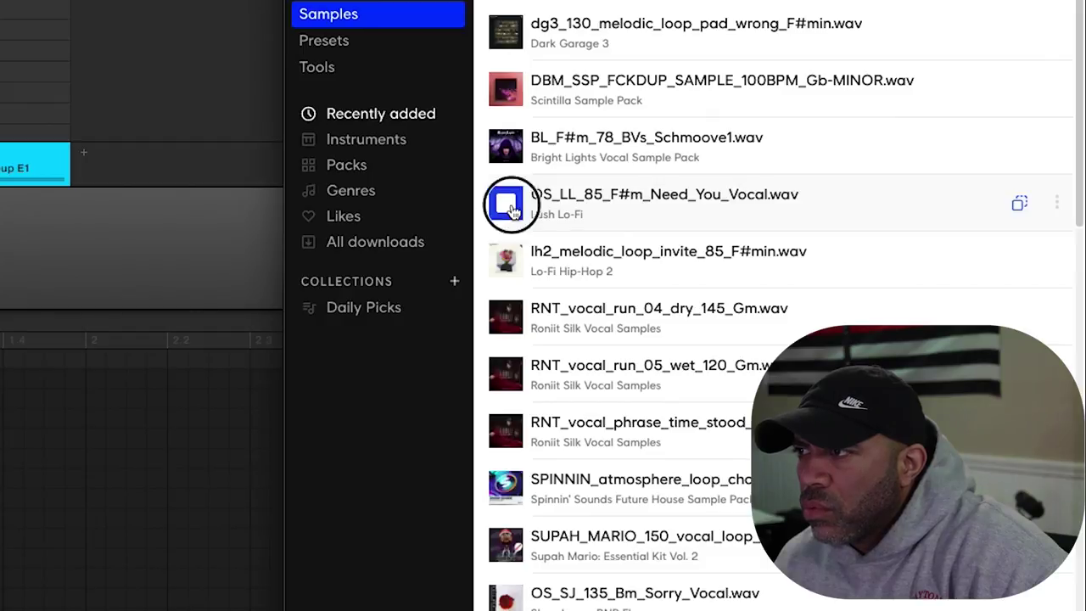
left_click(512, 209)
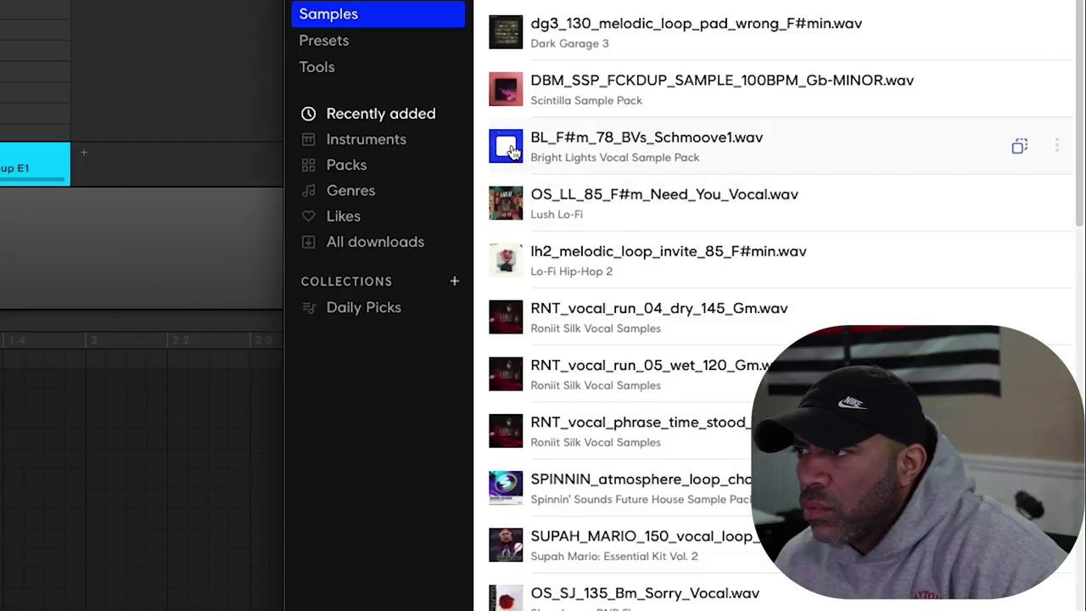
left_click(511, 150)
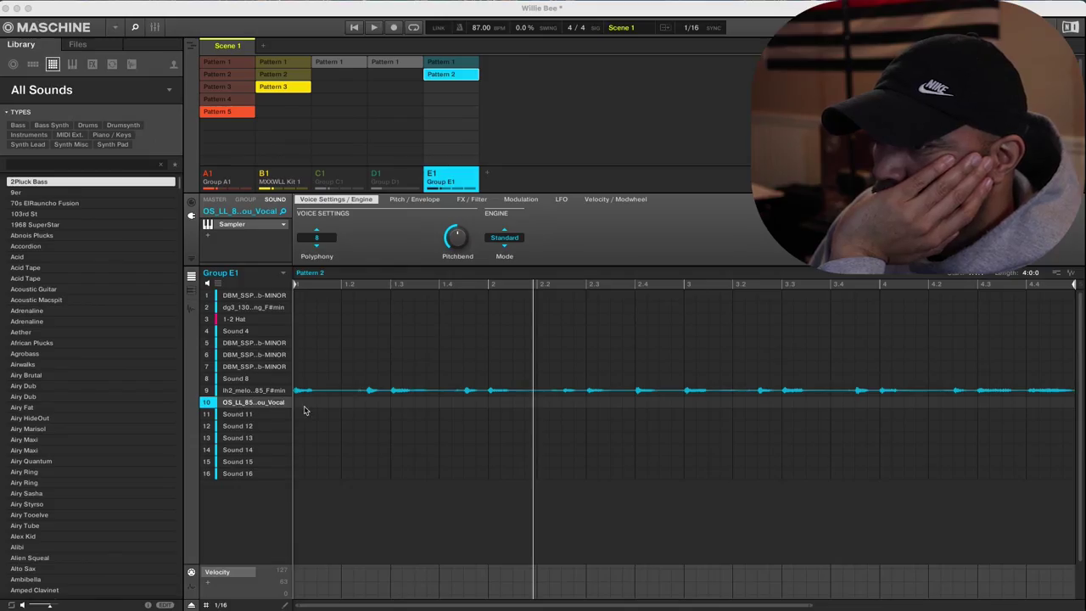
Switch back to Maschine, change the OS_LL_85 Need You Vocal sound in Group E1 to the Audio plug-in, and mute the lh2_melodic loop
left_click(283, 225)
mouse_move(308, 248)
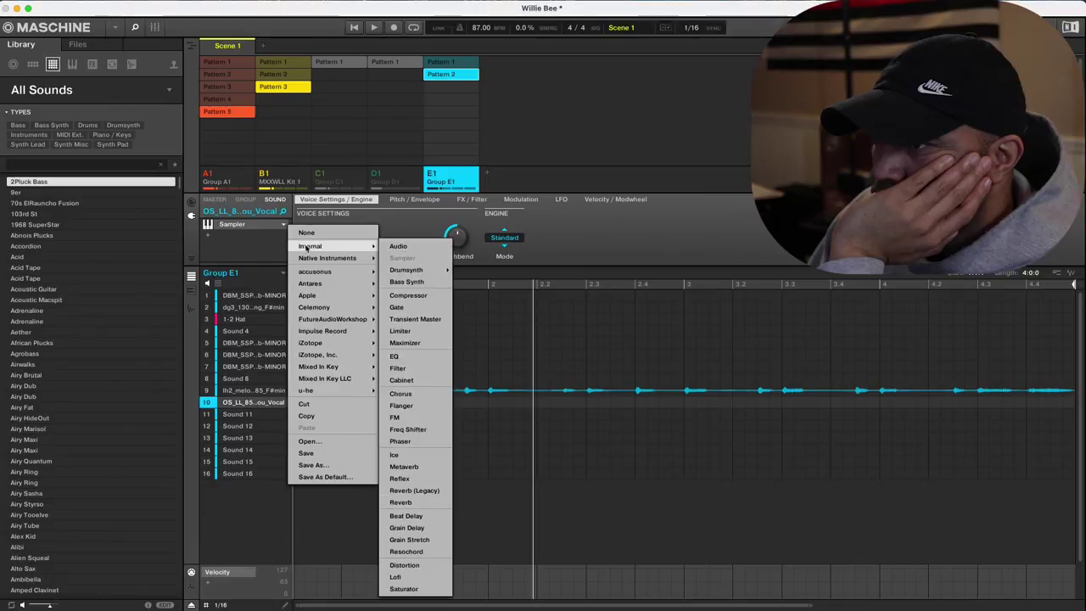
left_click(399, 246)
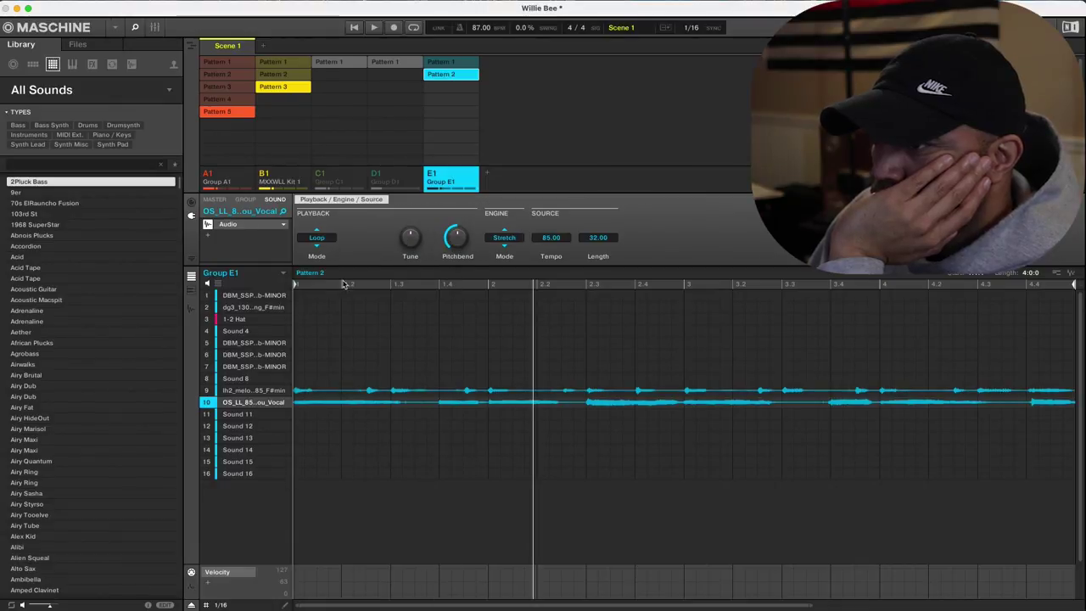
right_click(280, 389)
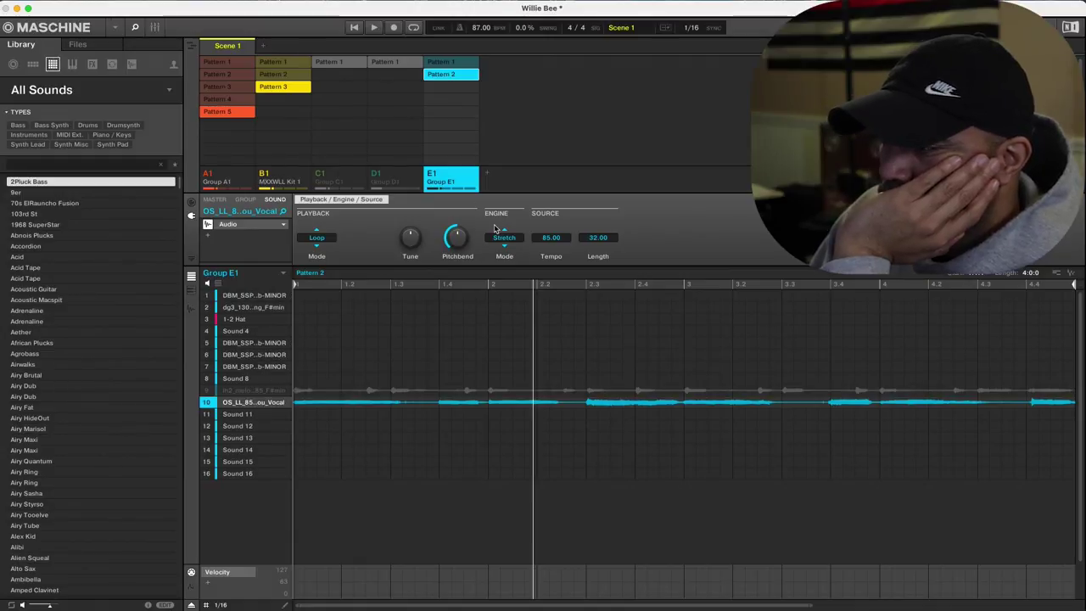
left_click_drag(810, 604, 921, 591)
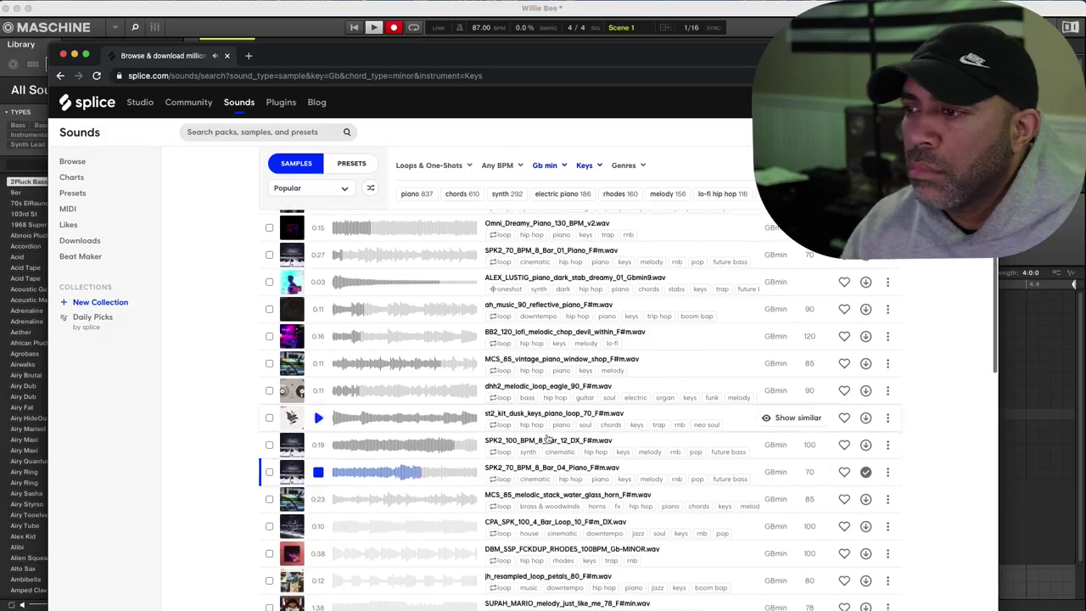
Switch to Splice, open the SPK2 piano pack, download SPK2_70_BPM_8_Bar_01_Piano_F#m.wav and audition SPK2_100_BPM_8_Bar_12_DX_F#m.wav
left_click(313, 461)
scroll(509, 382, "down", 5)
left_click(499, 224)
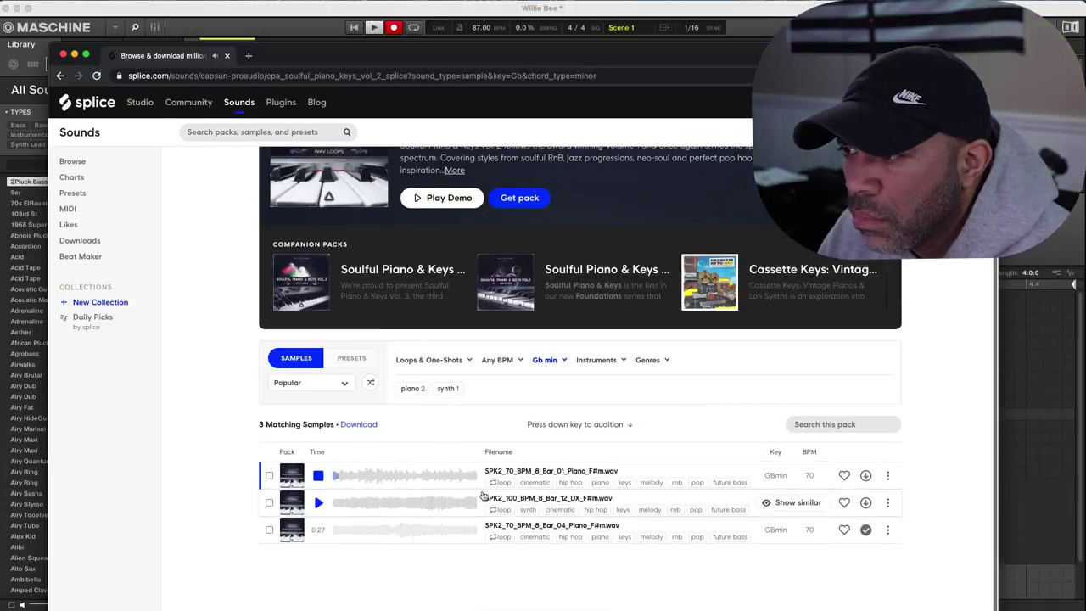
left_click(866, 476)
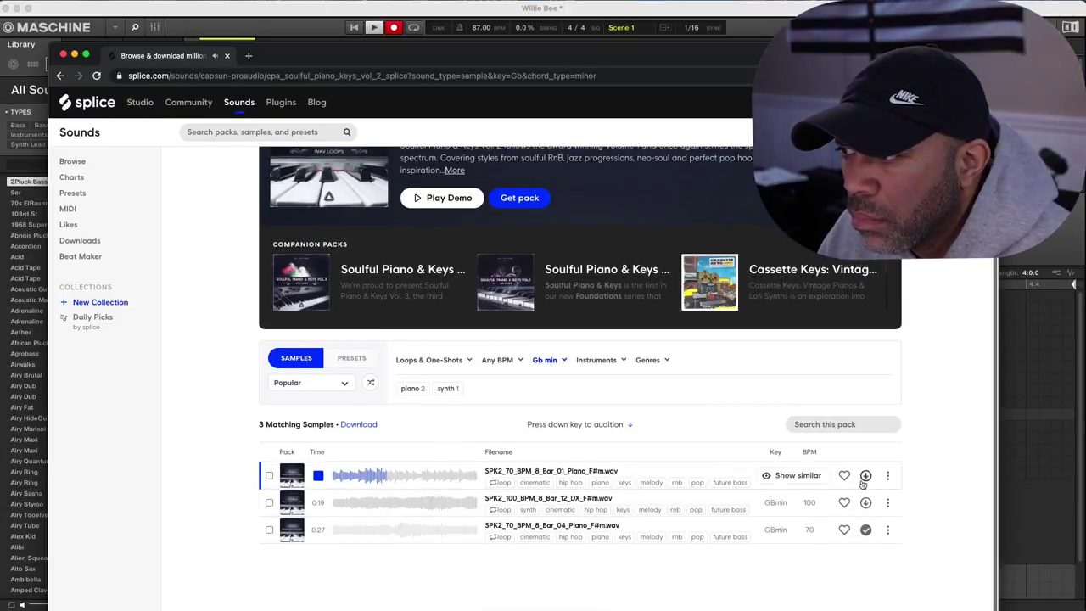
left_click(318, 502)
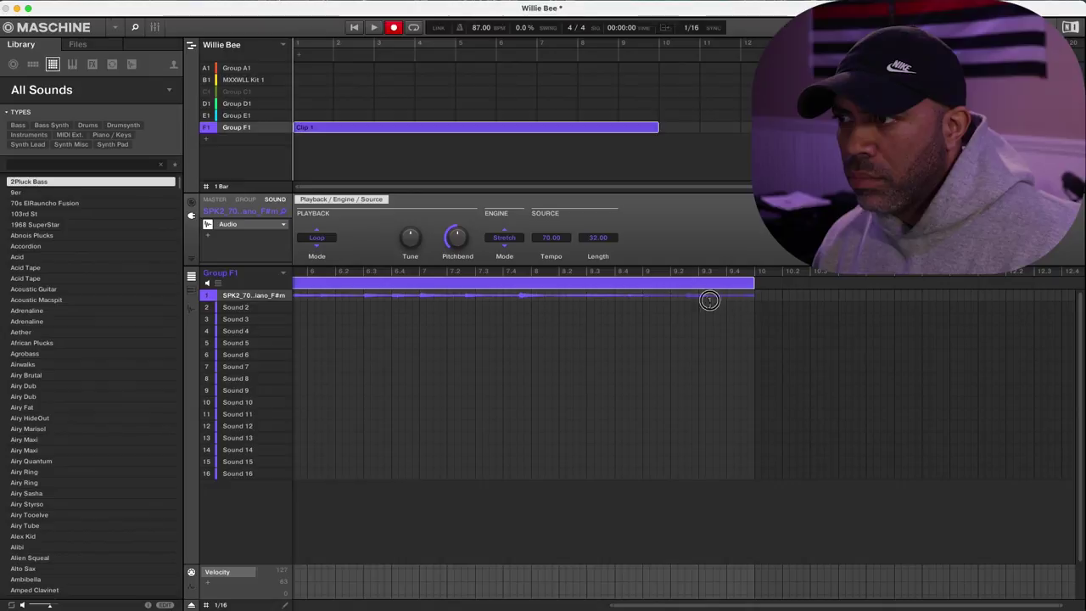
Switch back to Maschine and adjust the SPK2_70 piano loop's event near the end of Clip 1 in Group F1
left_click_drag(709, 300, 1002, 305)
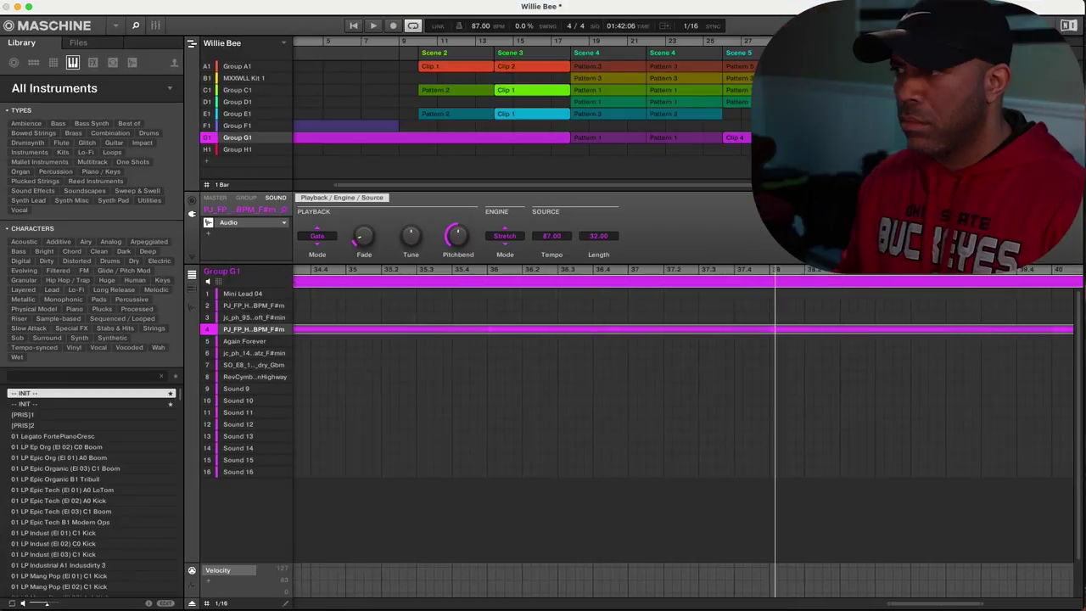
Adjust the long audio event of the fourth sound, PJ_FP F#m, along the Group G1 clip timeline past bar 38
scroll(1083, 358, "right", 10)
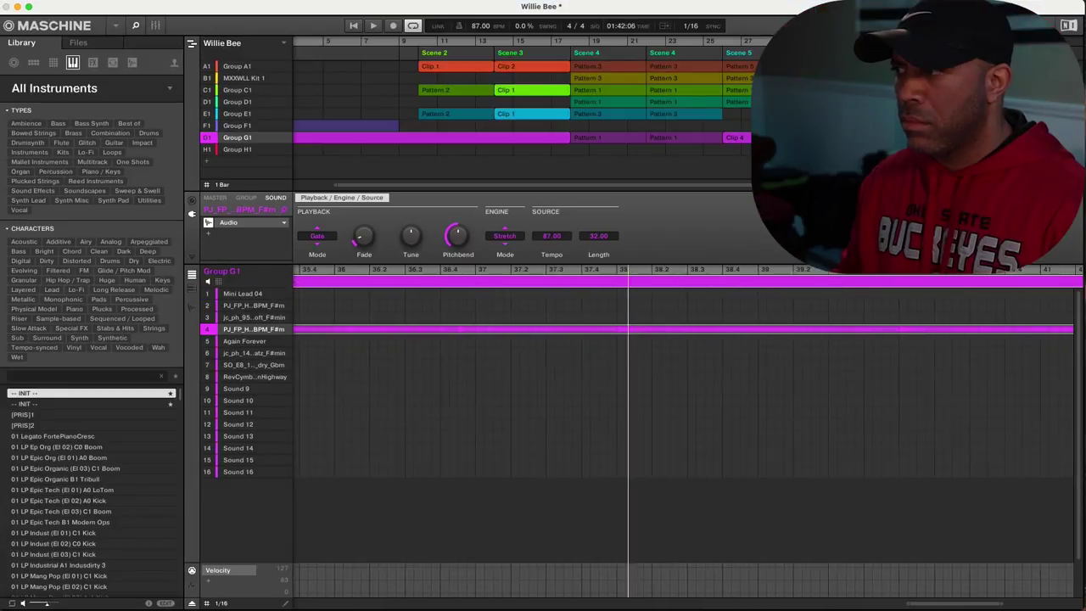
scroll(1083, 358, "right", 2)
left_click_drag(902, 333, 875, 344)
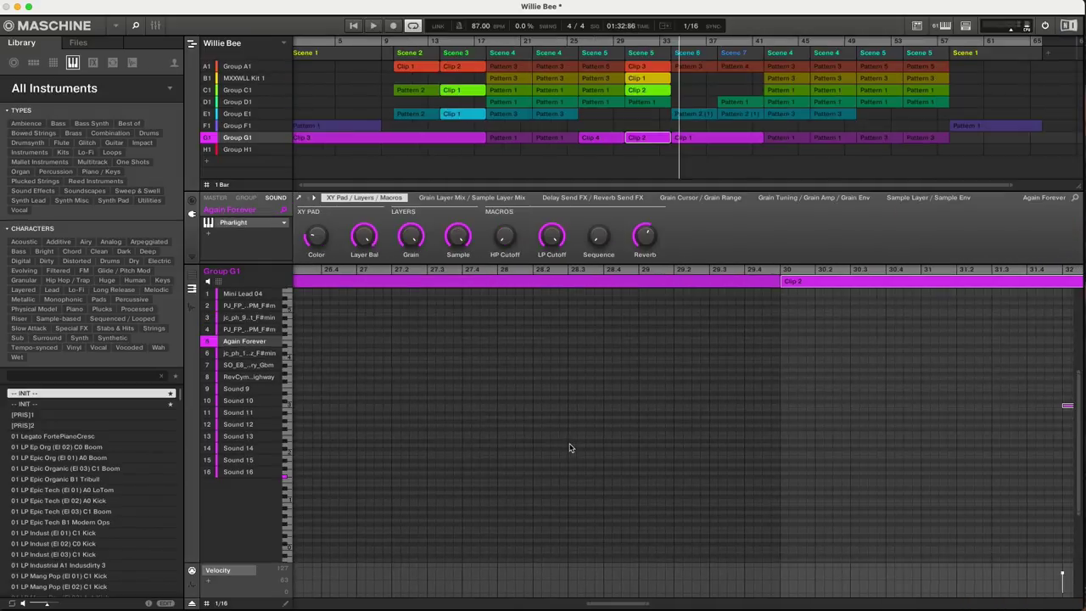
Move the Again Forever note in Group G1's Clip 2 to a higher pitch and undo the duplicate of that clip
left_click_drag(838, 406, 840, 383)
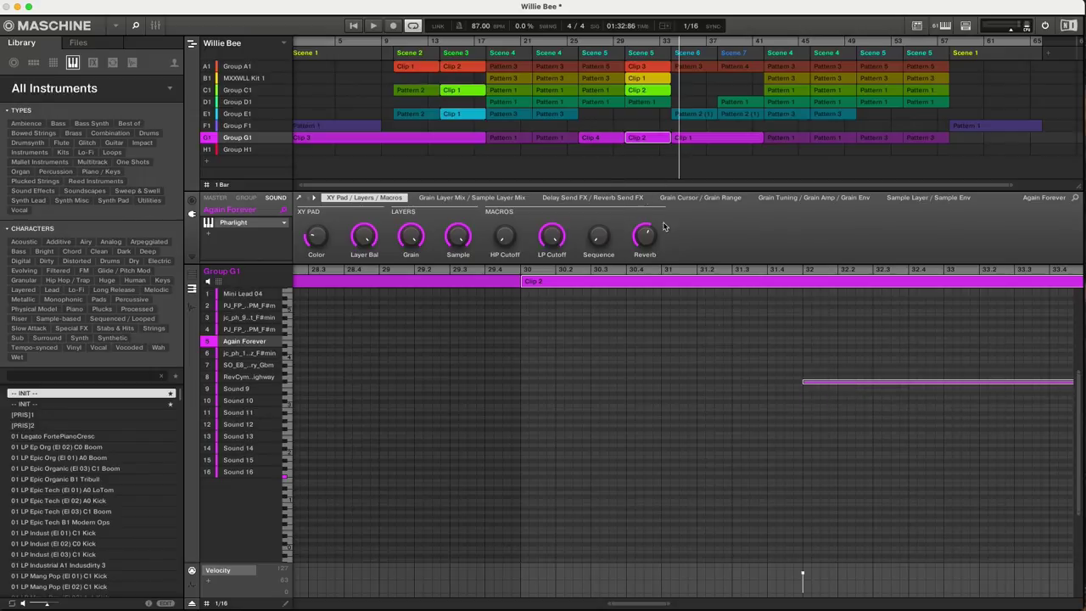
left_click(626, 47)
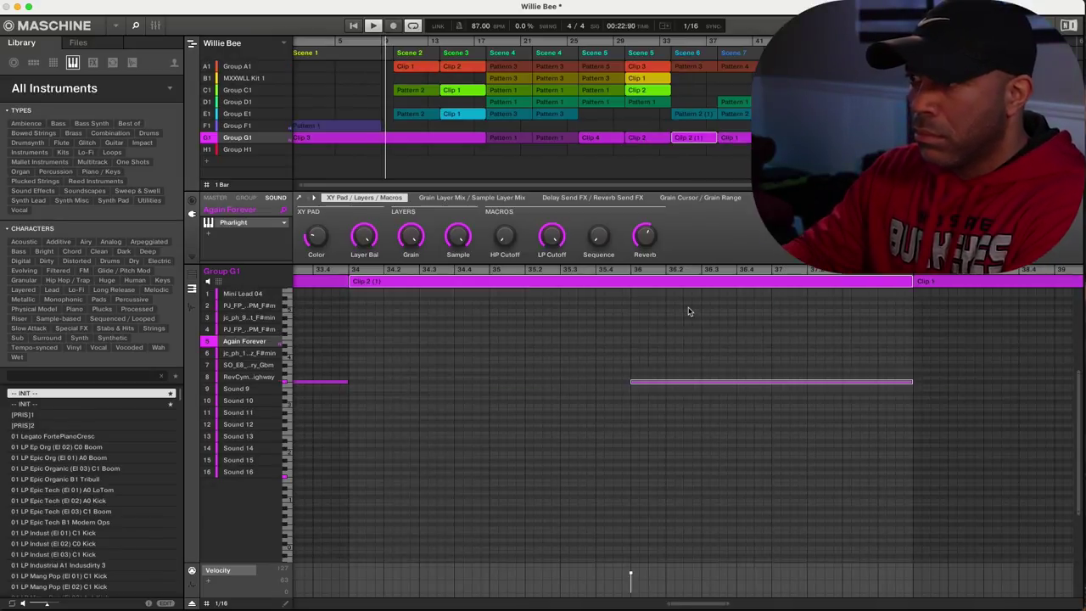
key("super+z")
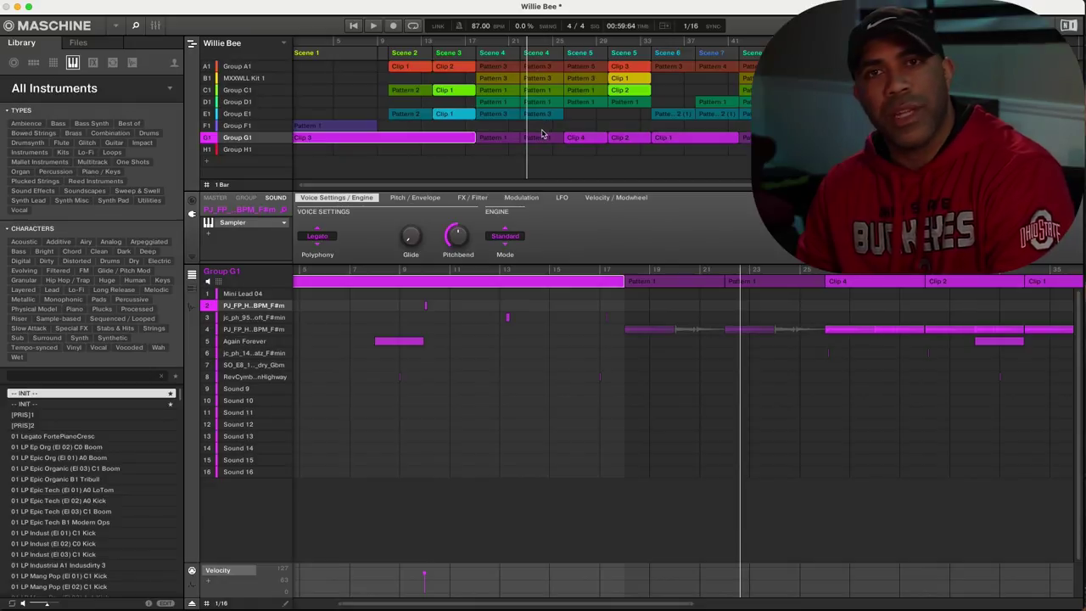
Play the arrangement from the start and examine the Scene 1 intro: Pattern 1 of Group F1 and Clip 3 of Group G1
left_click(353, 26)
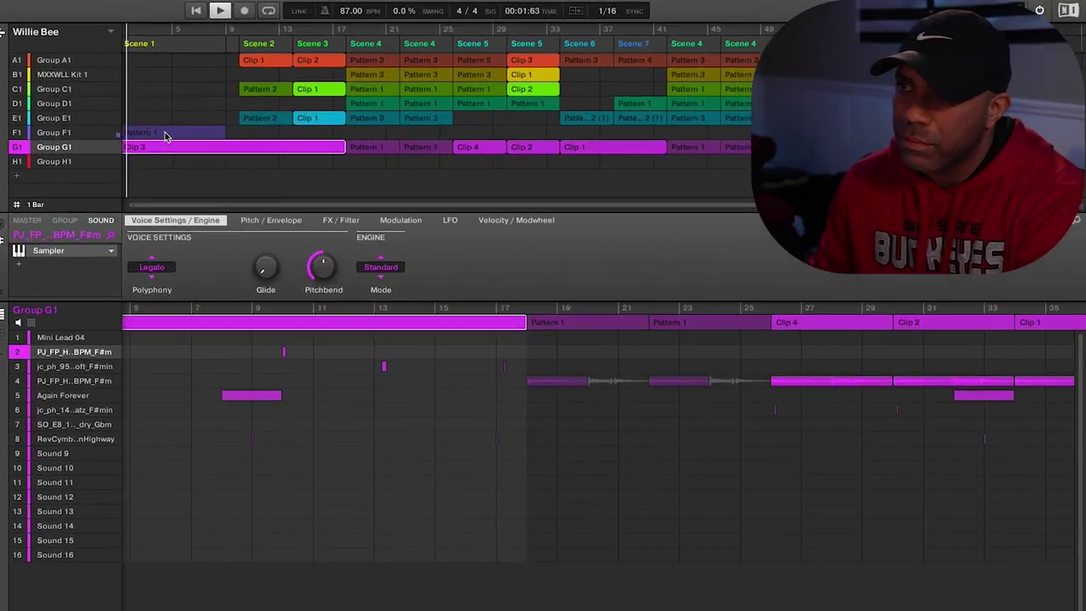
left_click(165, 61)
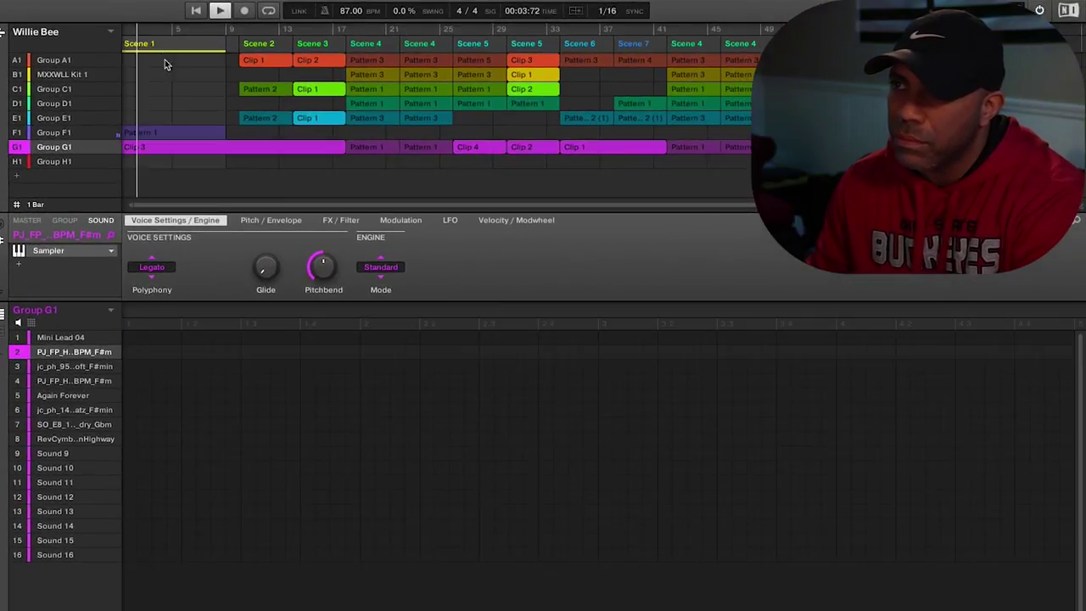
left_click(170, 134)
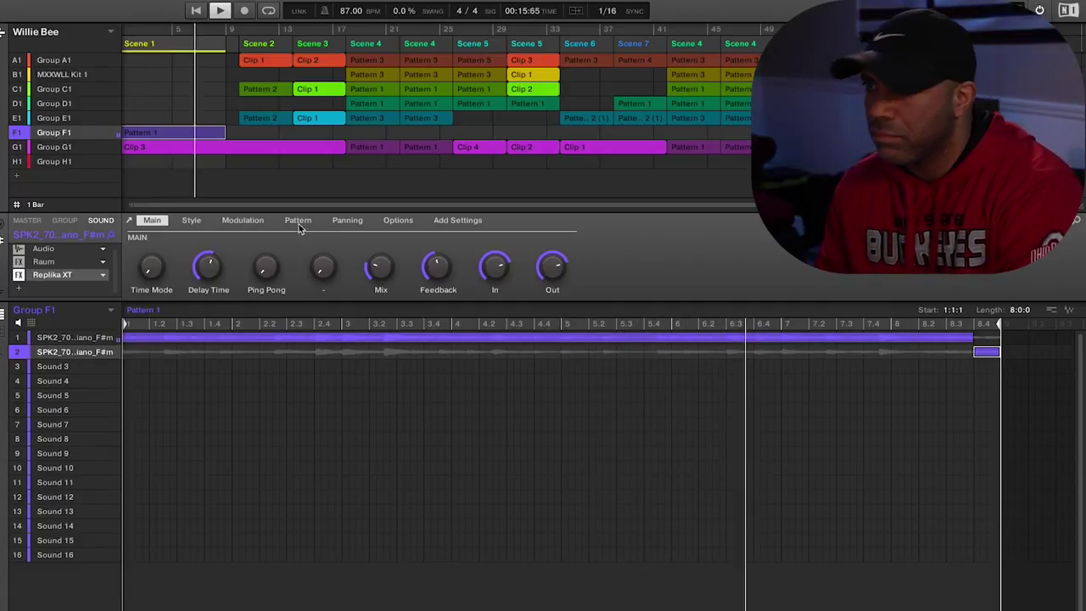
left_click(206, 146)
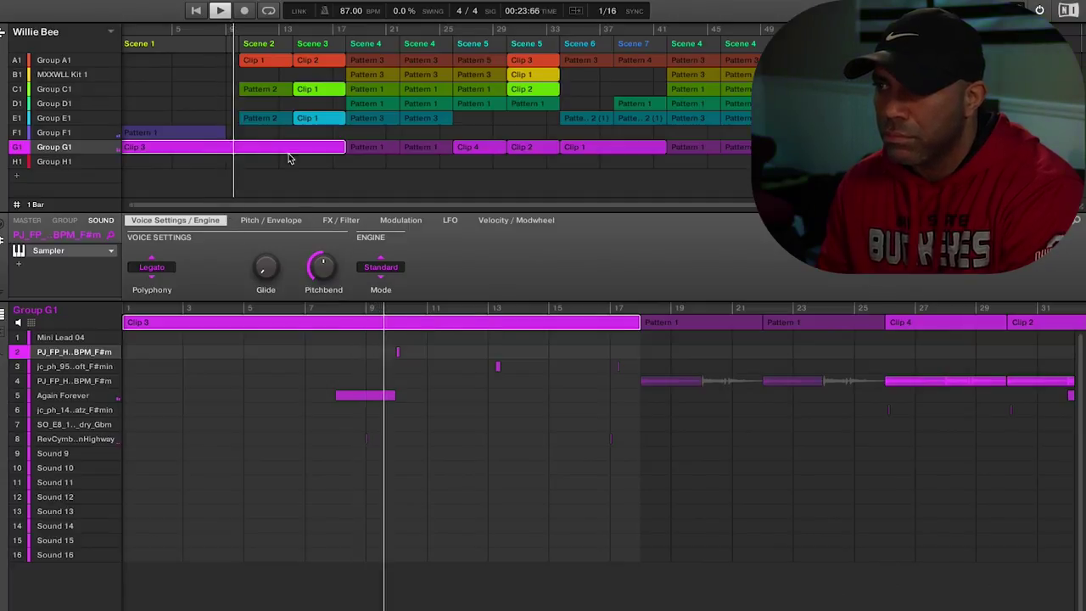
Examine the Scene 2 and Scene 3 parts: Sleeping Maverick notes in Group A1's Clips 1 and 2, Group G1's Clip 3 and Group E1's vocal clip
left_click(271, 64)
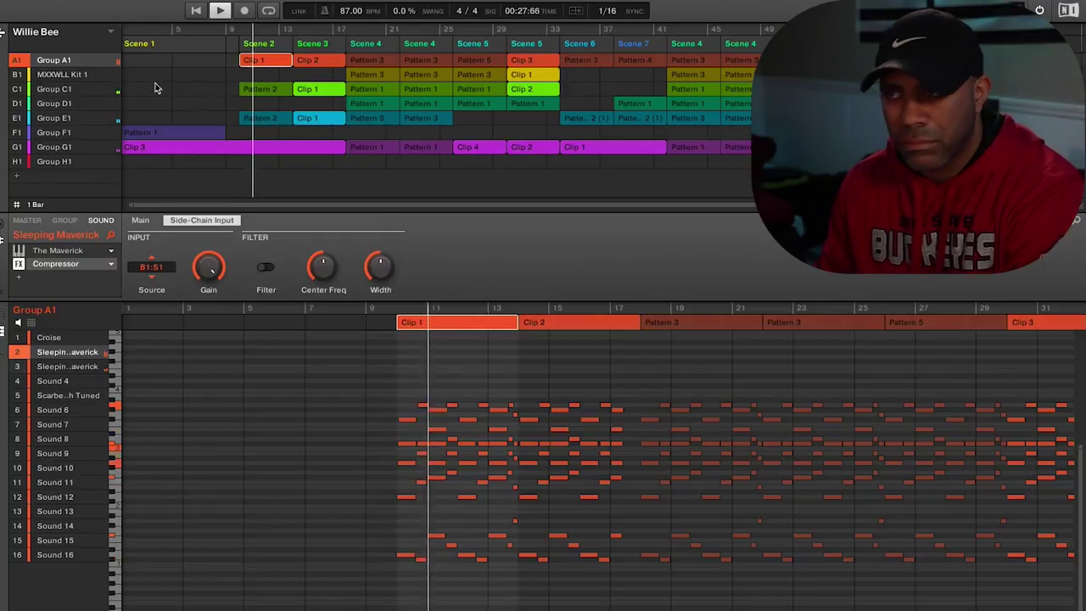
left_click(18, 322)
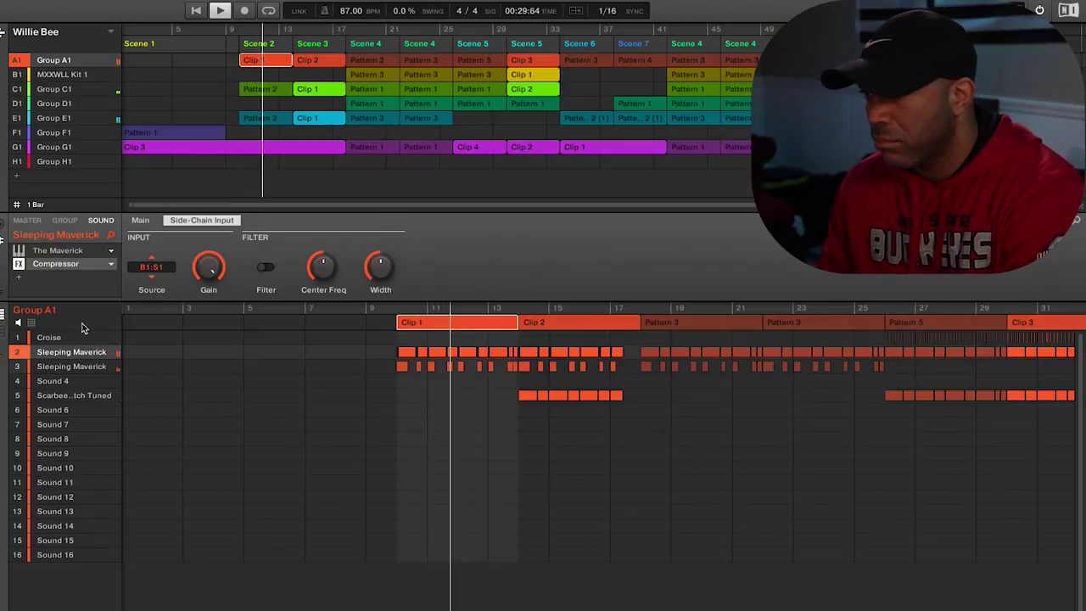
left_click(48, 367)
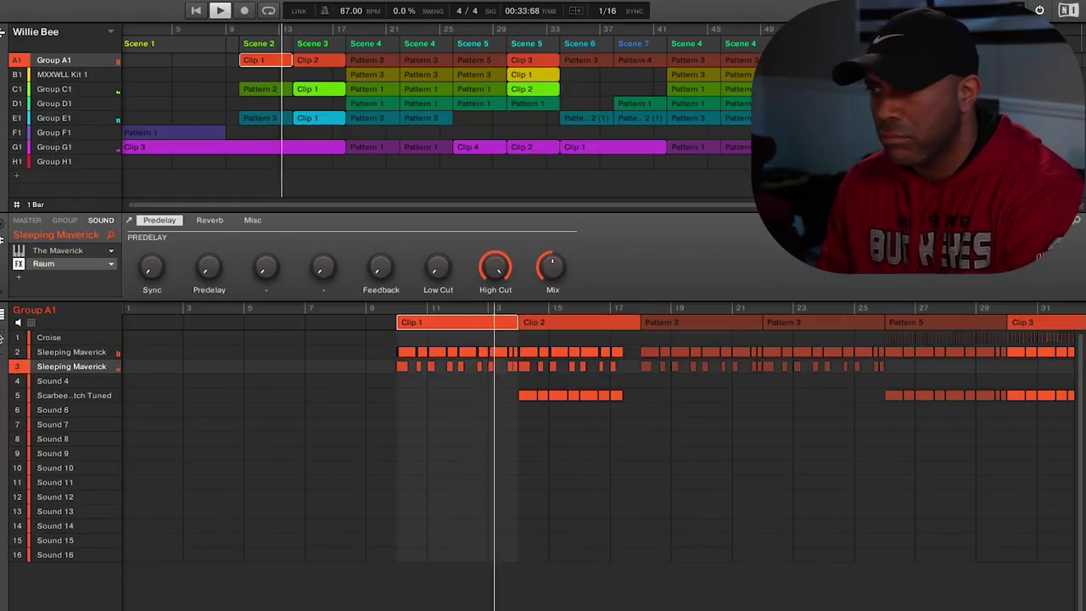
left_click(18, 323)
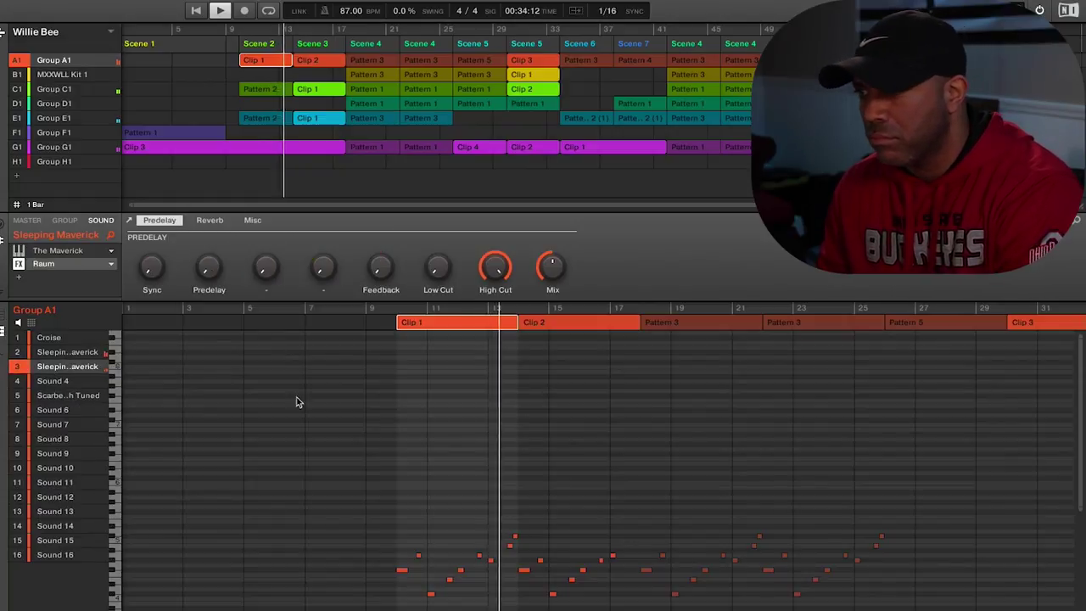
left_click(306, 147)
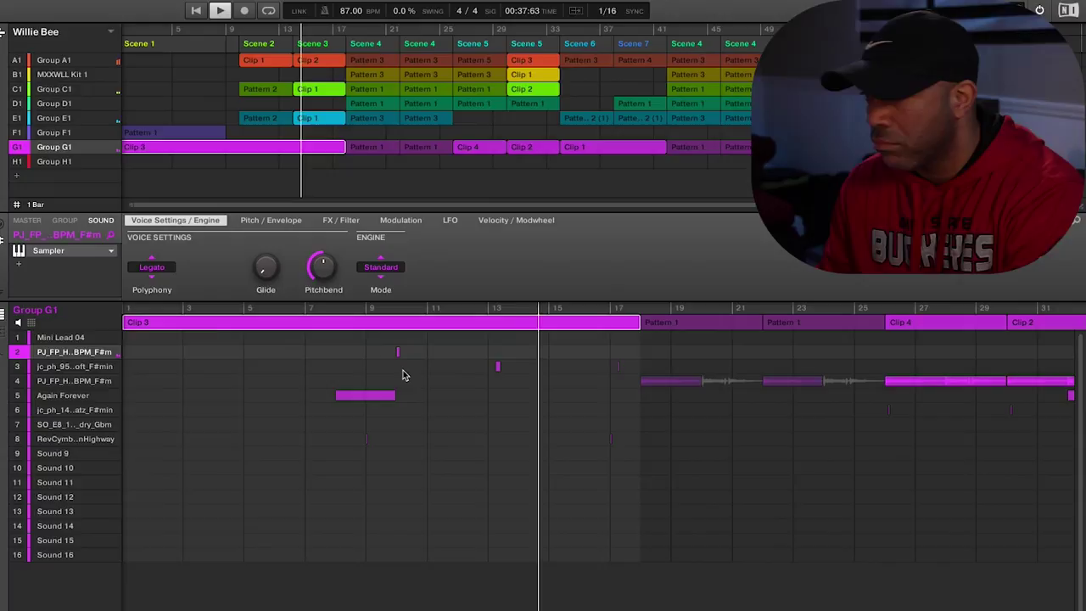
left_click(325, 59)
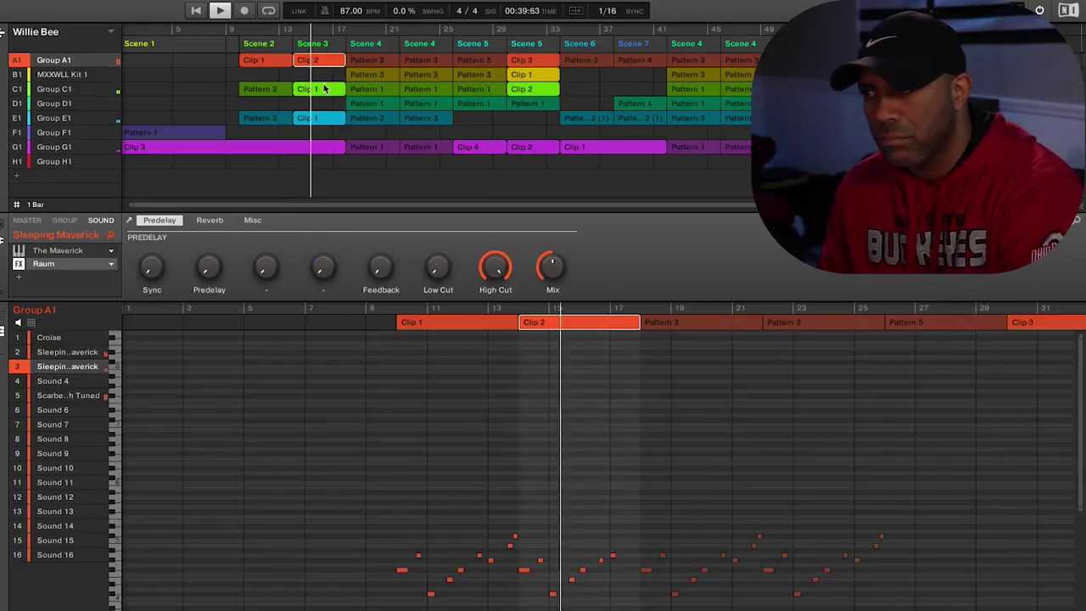
left_click(2, 316)
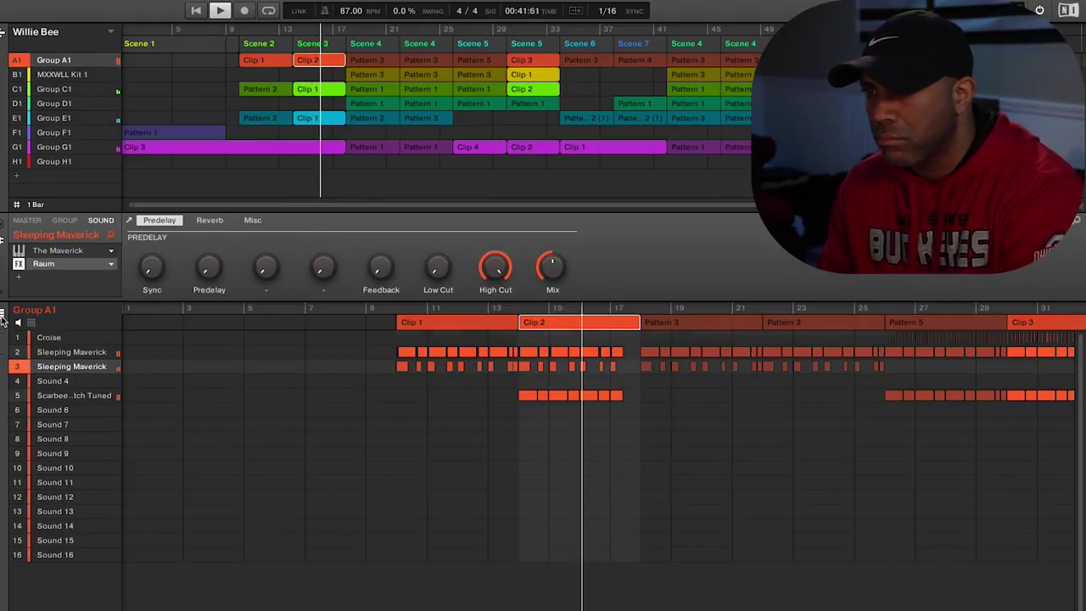
left_click(338, 118)
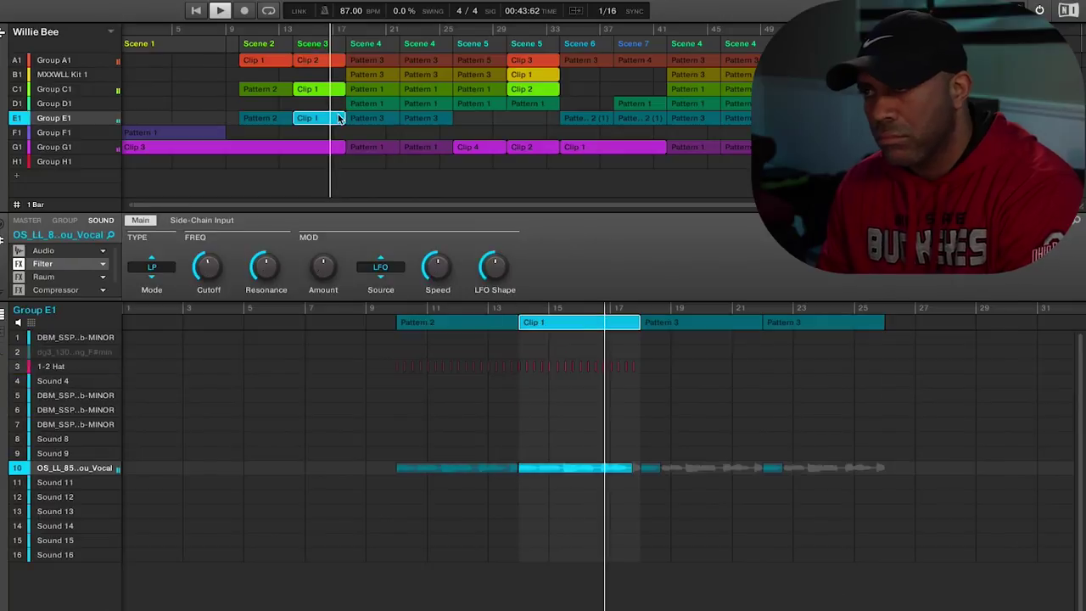
Examine the first Scene 4 sections: the vocal, MXXWLL Kit 1 drums, Group C1 percussion loops and Group D1's Kontakt instrument
left_click(372, 48)
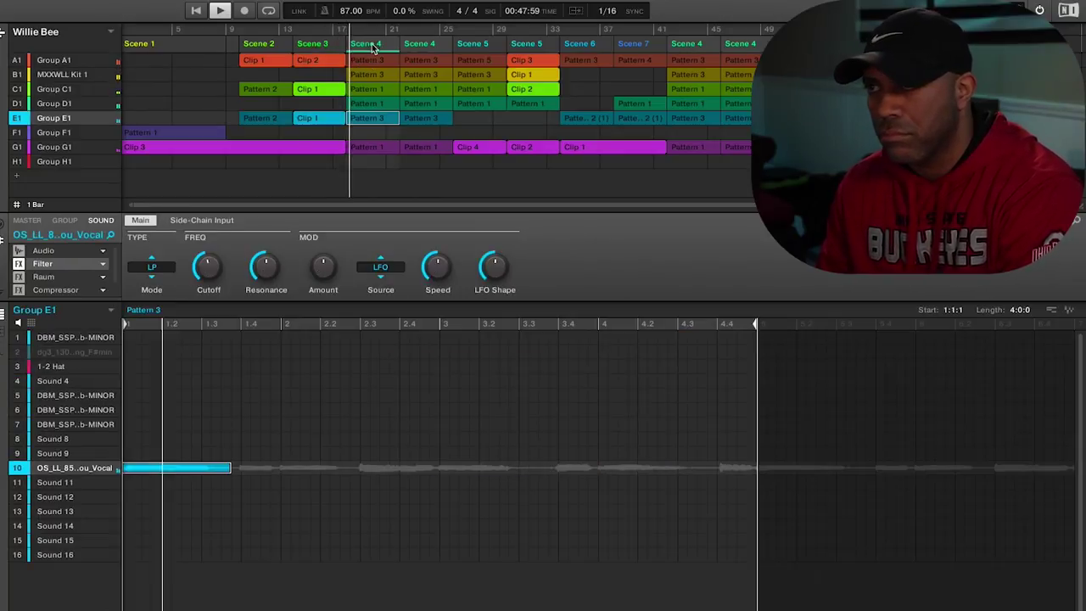
left_click(376, 76)
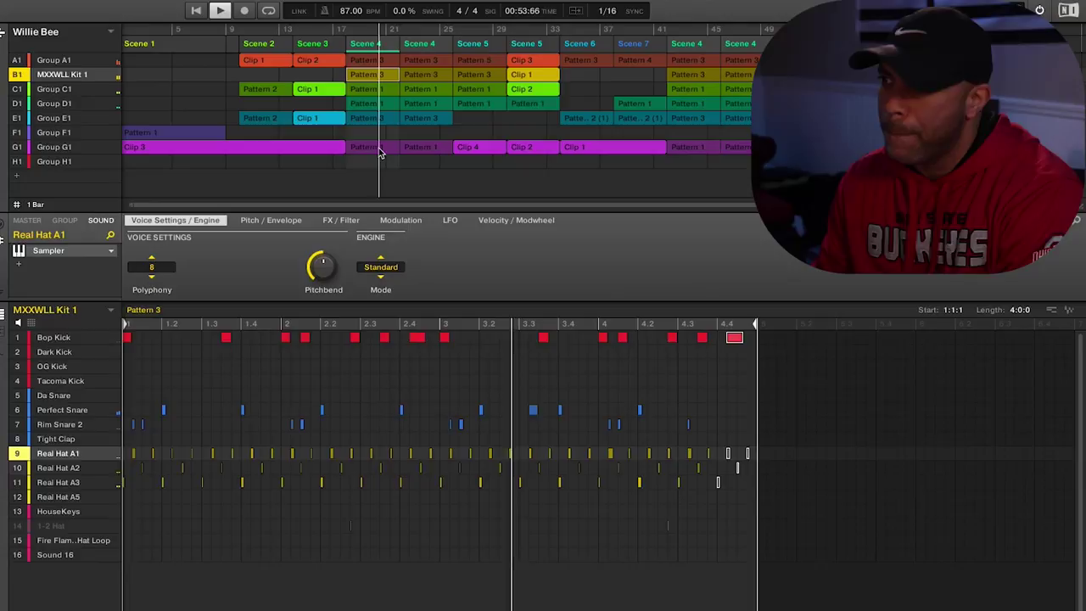
left_click(394, 91)
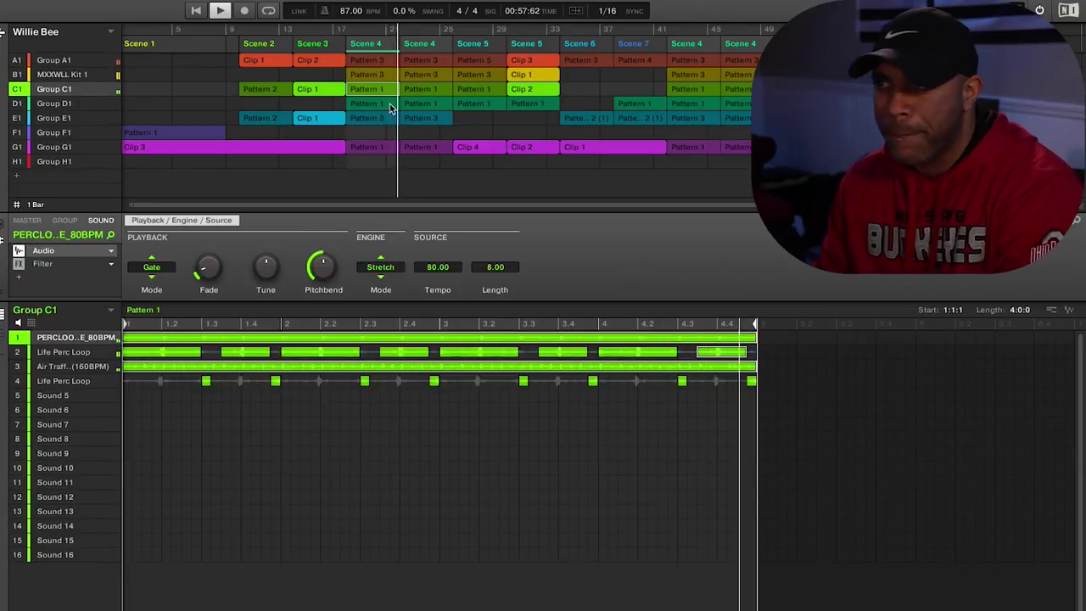
left_click(425, 103)
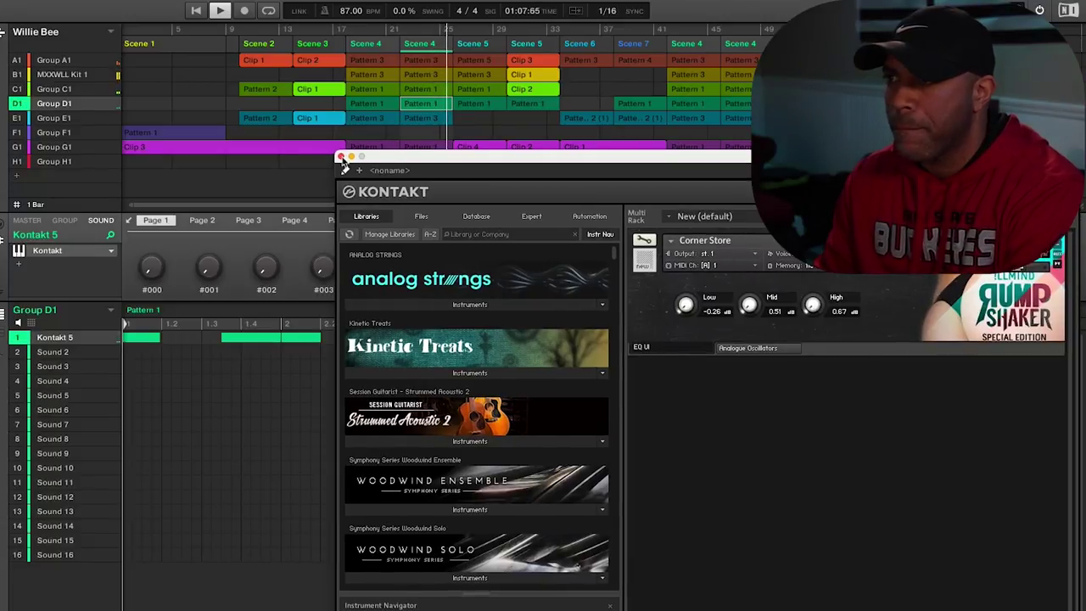
left_click(340, 157)
Examine Scenes 5 to 7 during playback, checking Group A1's Pattern 5, Clip 3, Pattern 3 and Pattern 4, and Group G1's Clip 4
left_click(473, 61)
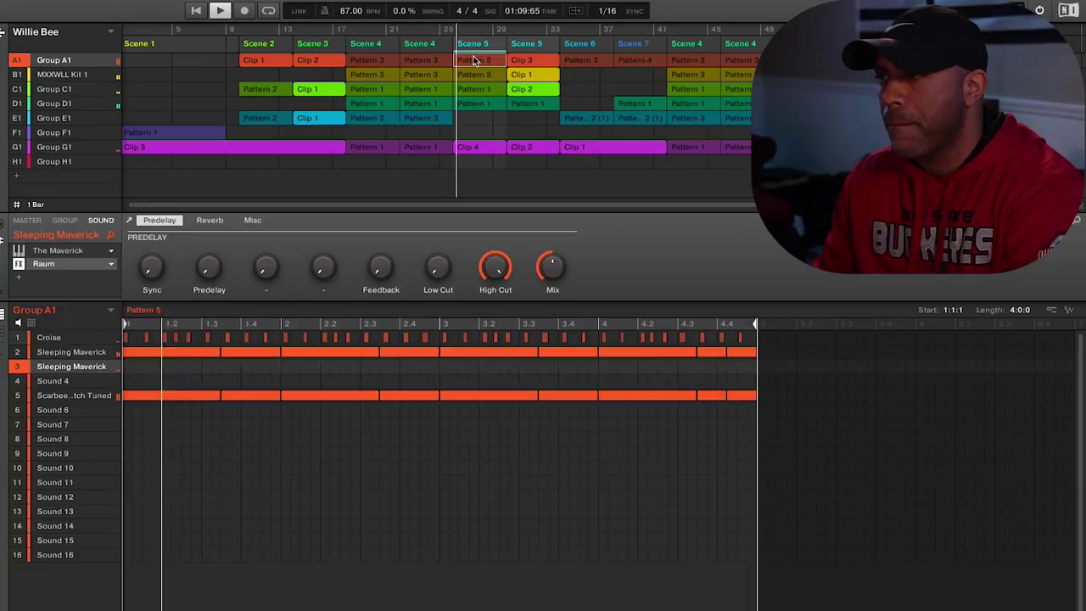
left_click(491, 147)
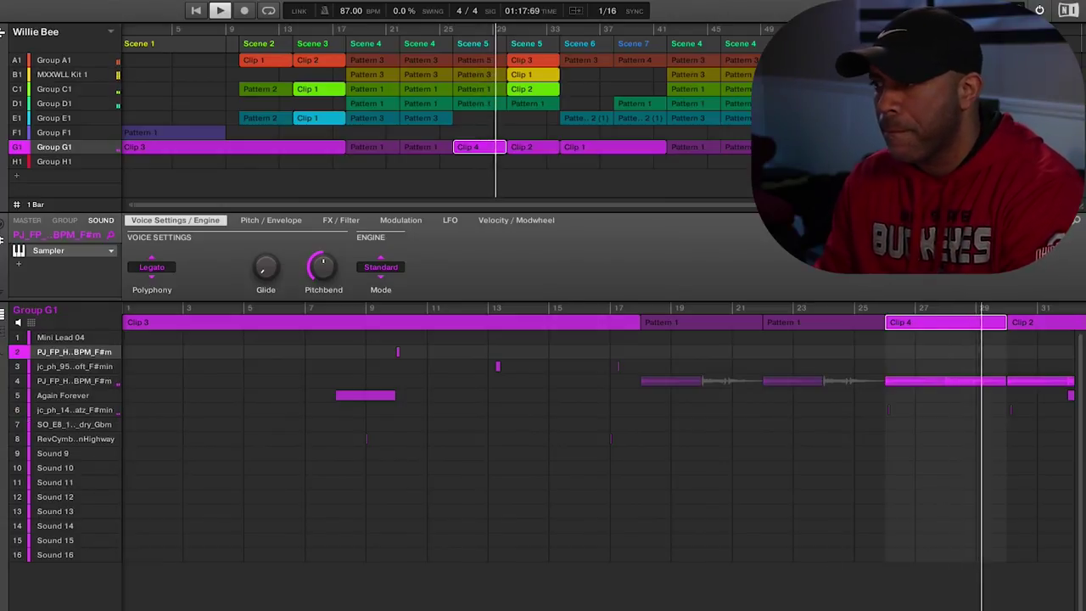
left_click(526, 61)
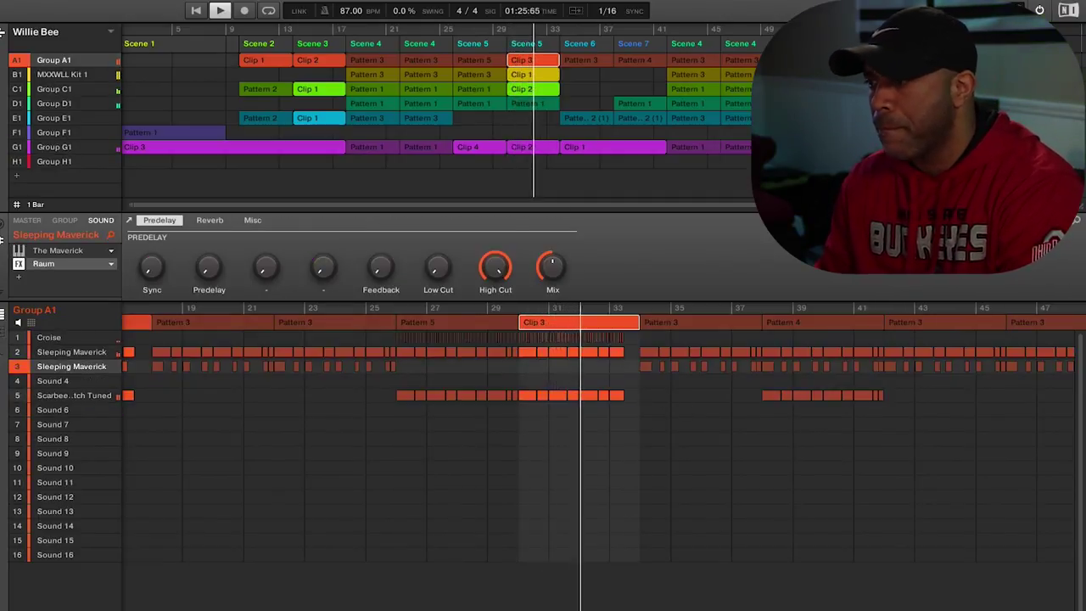
scroll(594, 441, "up", 3)
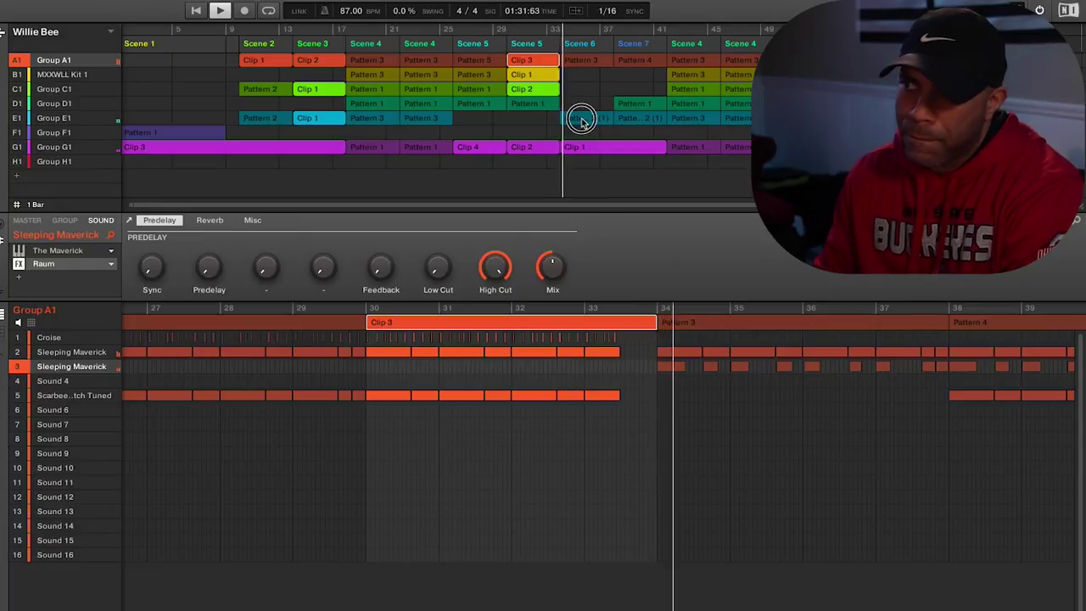
left_click(594, 47)
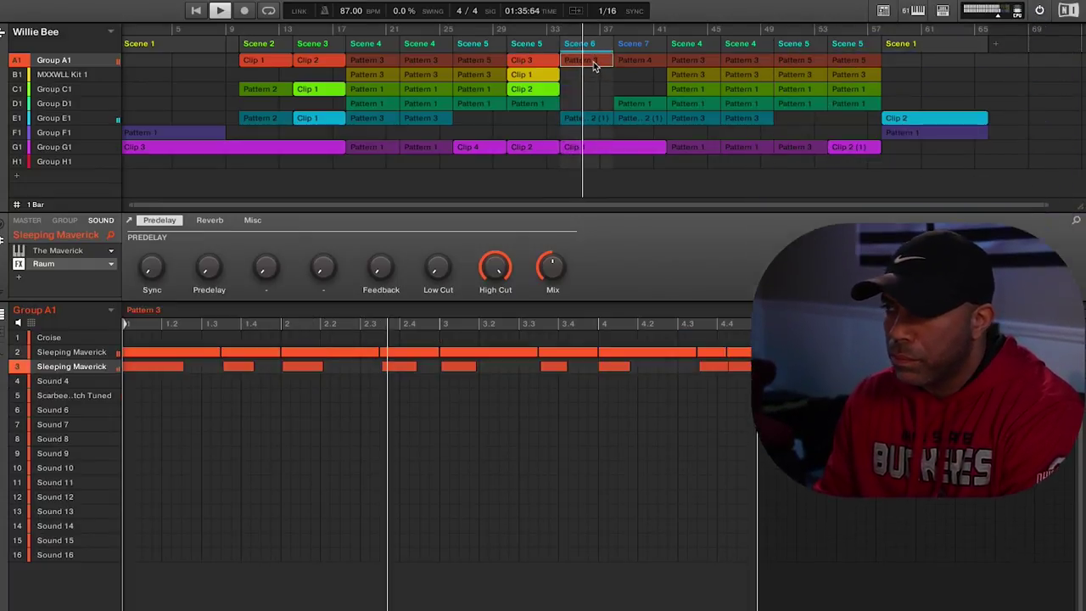
left_click(604, 116)
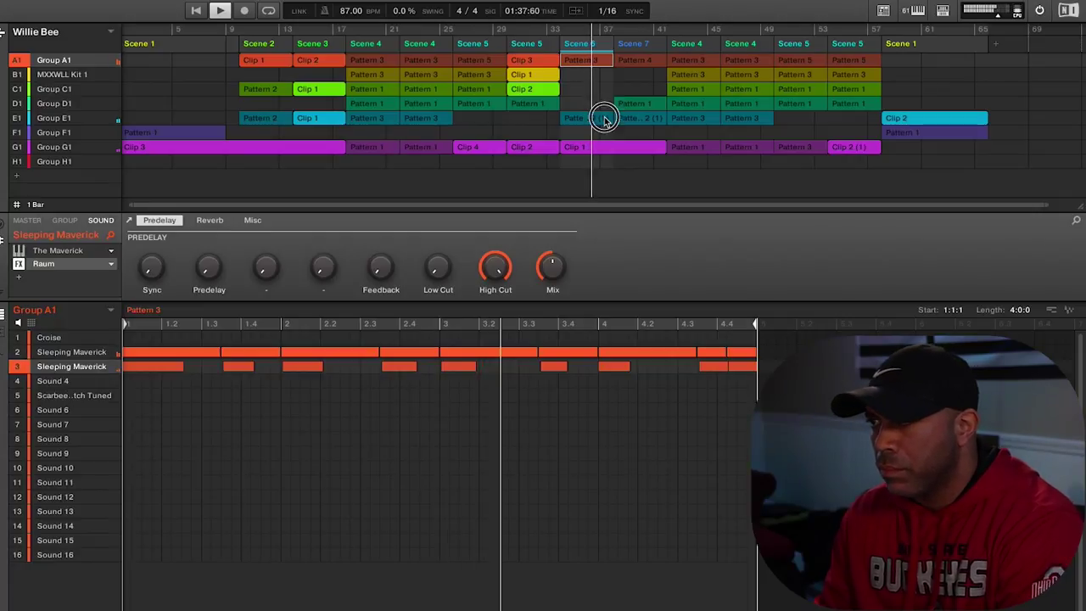
left_click(641, 63)
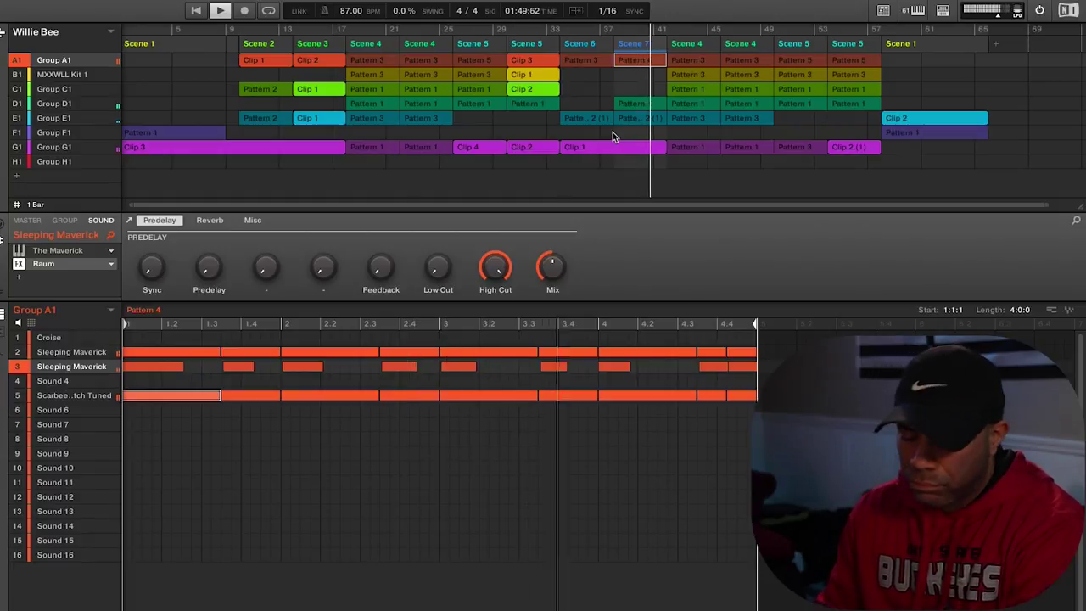
Examine the repeated Scene 4 sections: Pattern 3 of MXXWLL Kit 1 and Pattern 1 of Groups C1 and D1
left_click(694, 77)
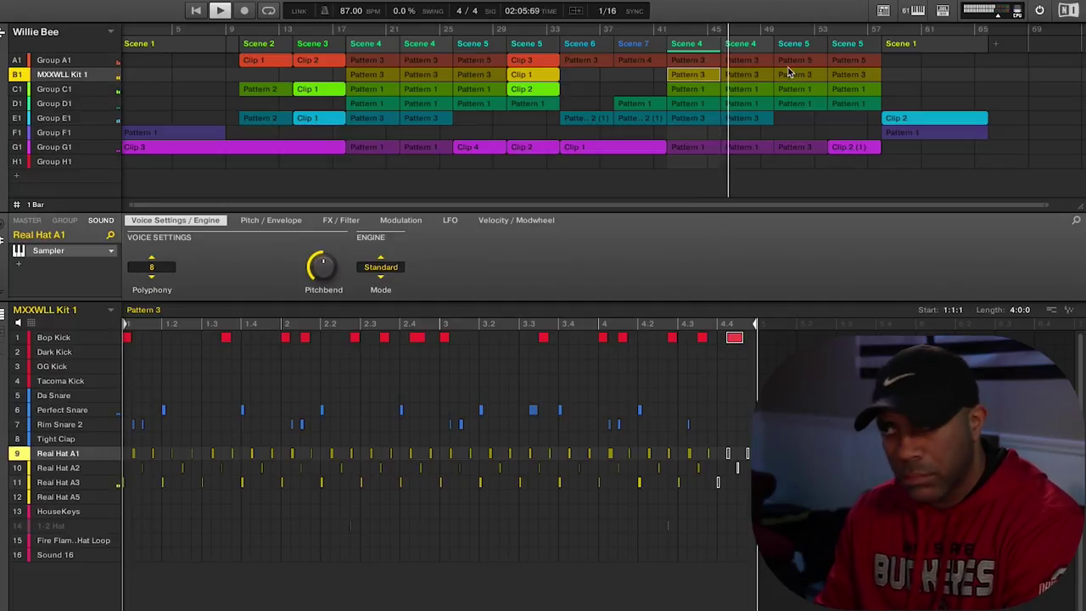
left_click(743, 89)
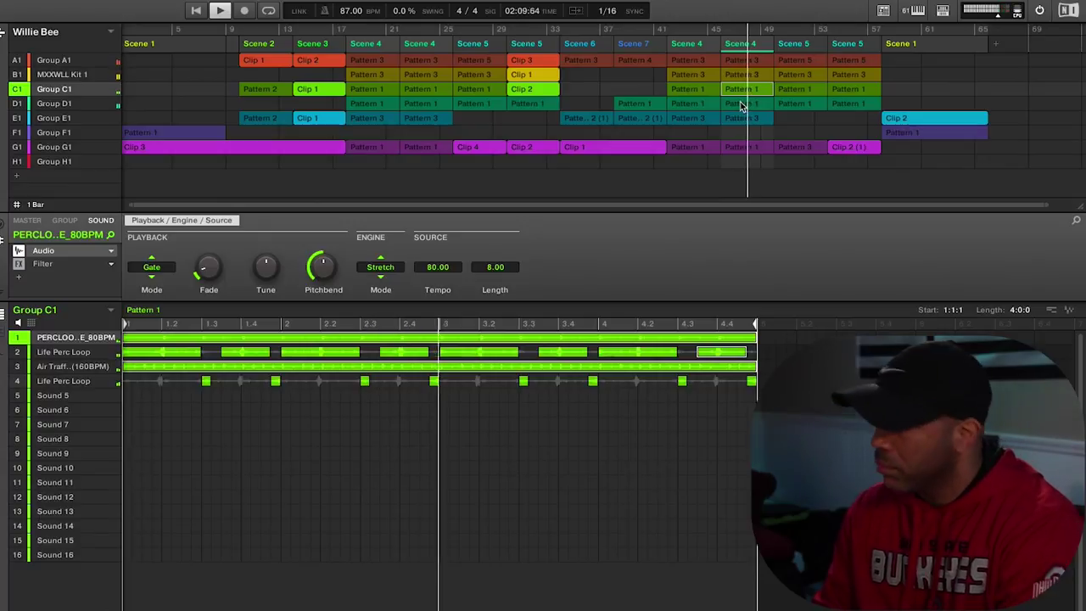
left_click(741, 103)
left_click(746, 91)
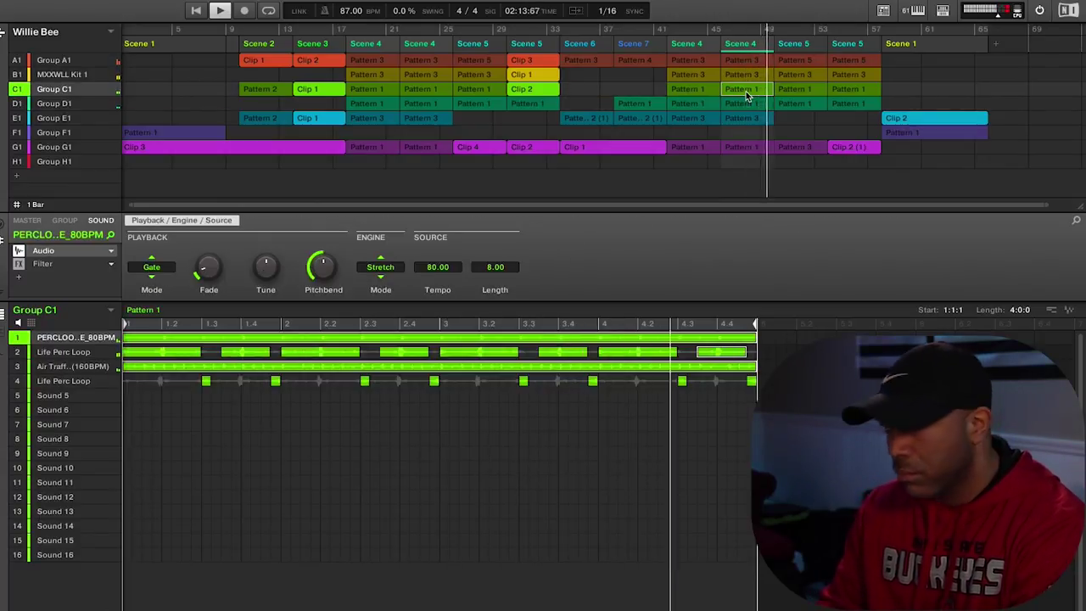
Examine the first of the two final Scene 5 sections: Pattern 1 of Groups D1 and C1, and Pattern 3 of MXXWLL Kit 1
left_click(808, 103)
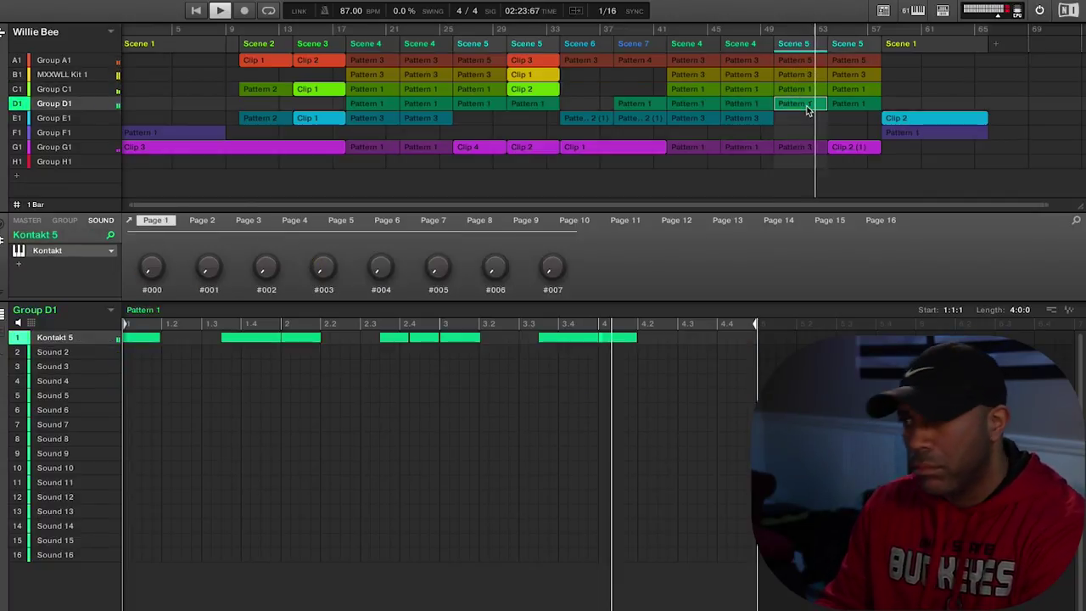
left_click(819, 89)
left_click(823, 76)
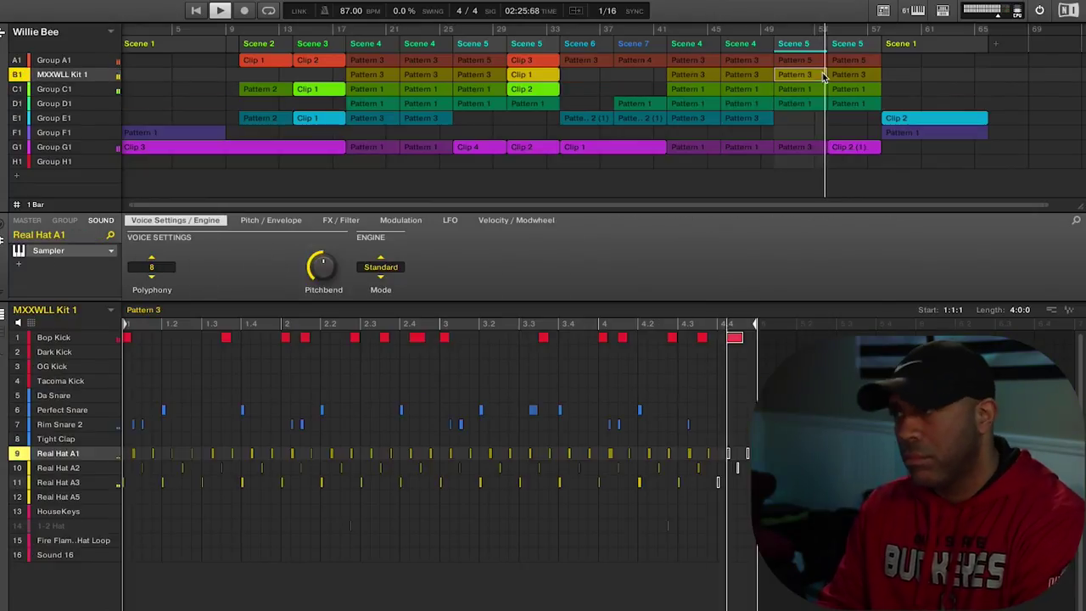
Examine the last Scene 5 section: MXXWLL Kit 1's Pattern 3 and Group A1's Pattern 5, including the tuned Scarbee sound's chord notes
left_click(843, 61)
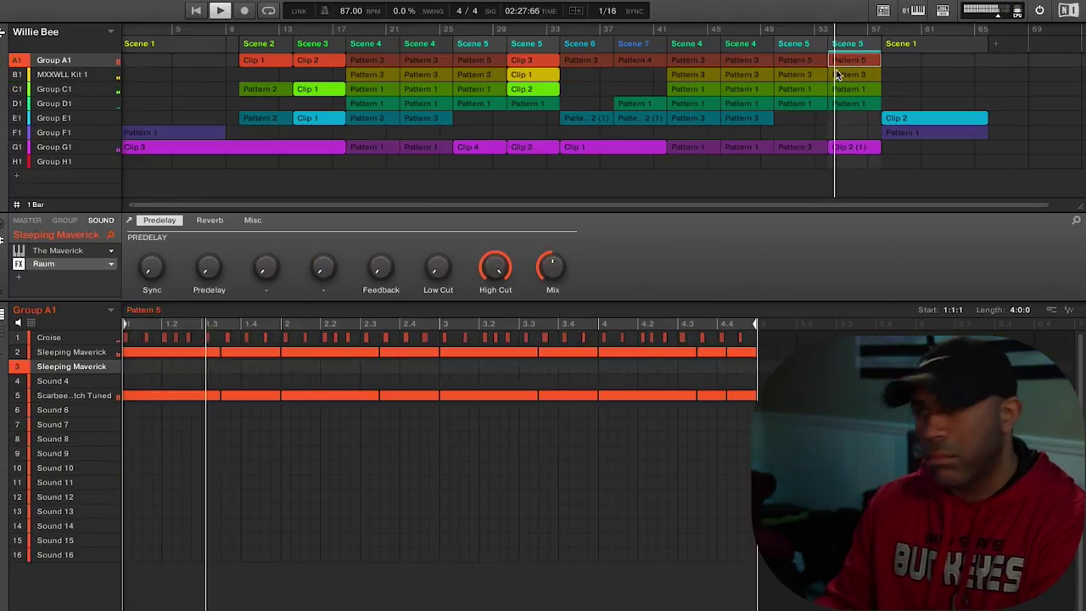
left_click(856, 75)
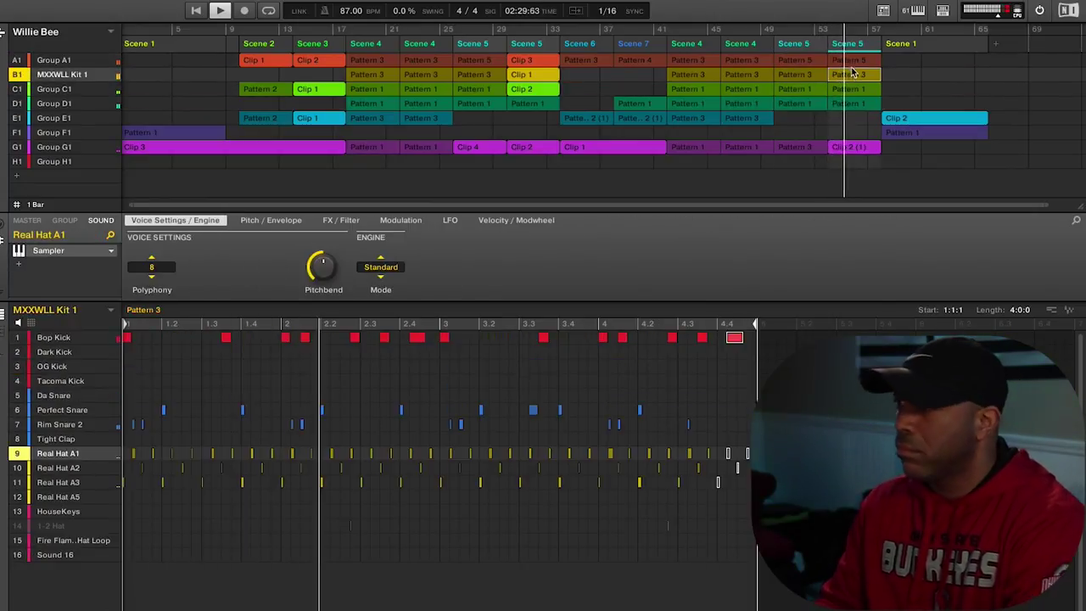
left_click(851, 60)
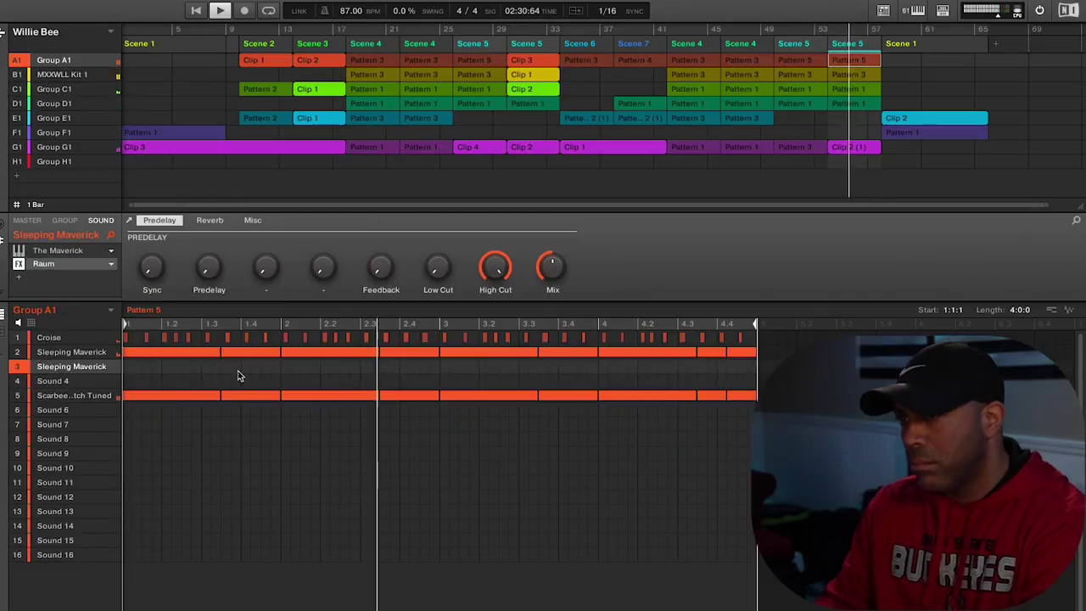
left_click(59, 396)
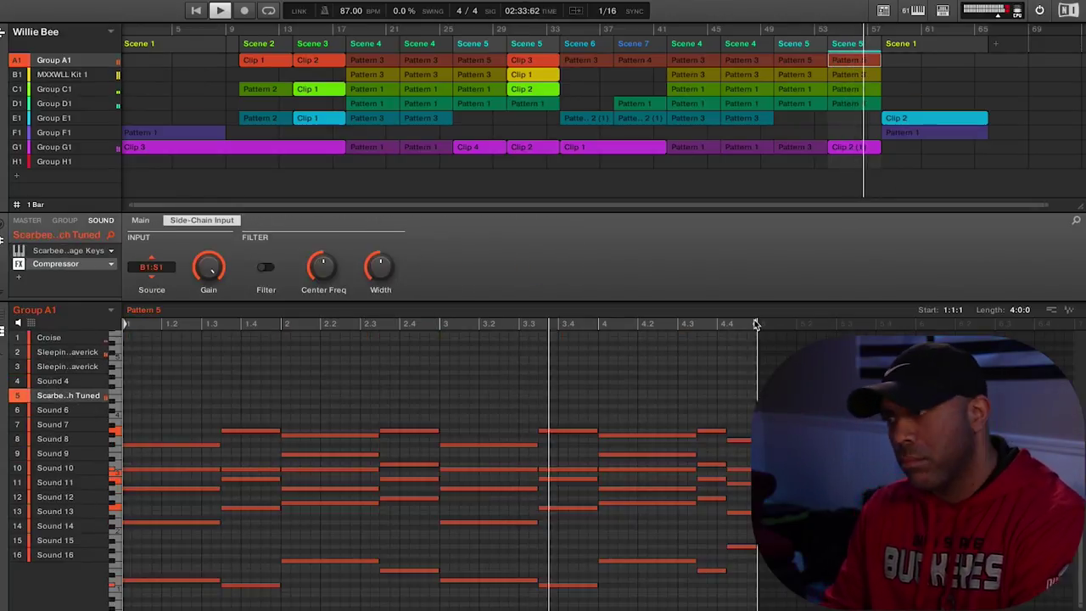